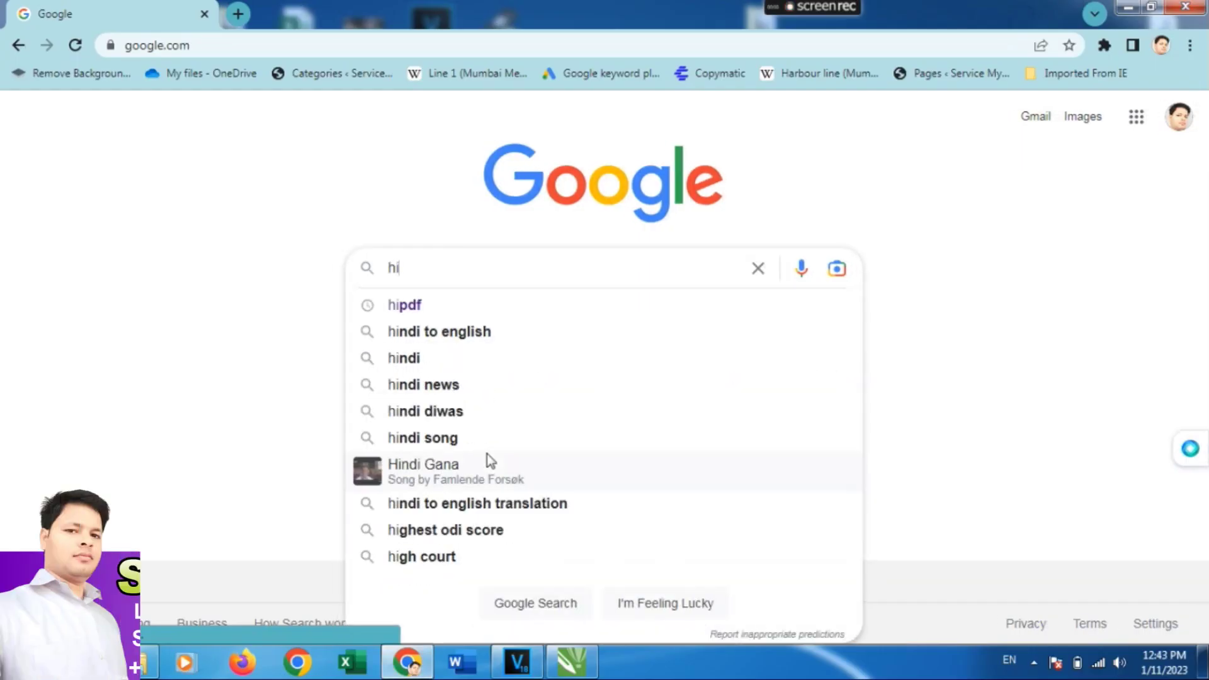
Step: Reach the HiPDF website from a Google search for 'hipdf', then show the desktop
{"action": "left_click", "coordinate": [444, 315]}
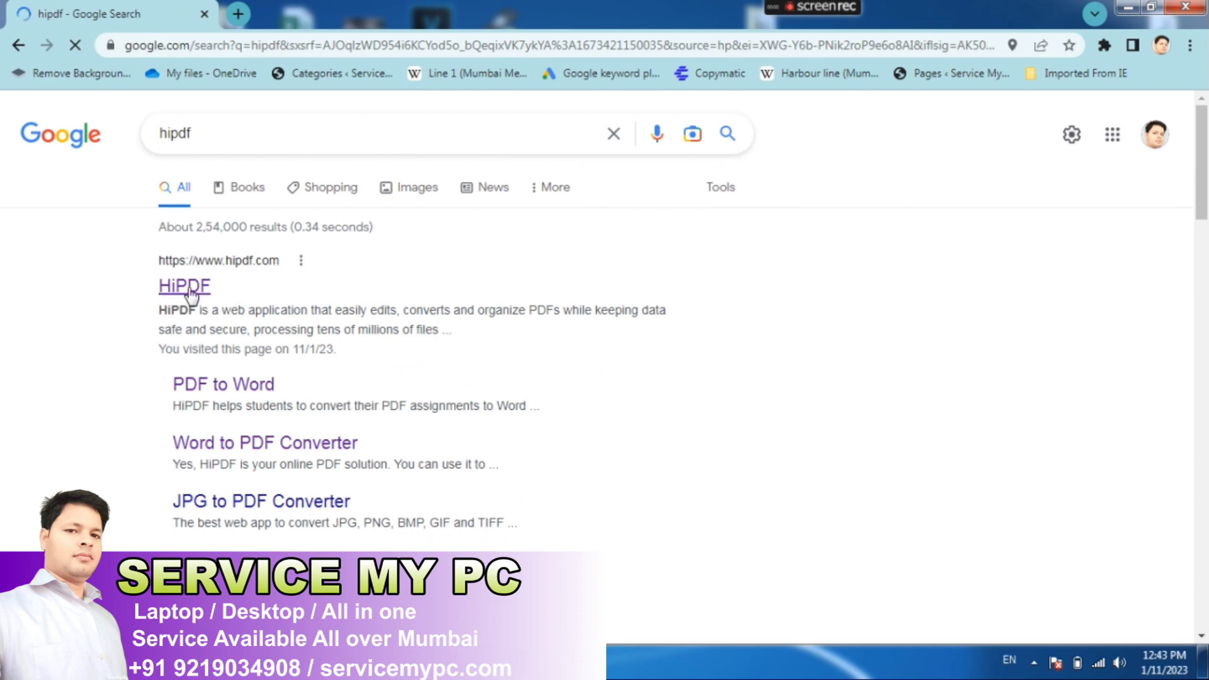
{"action": "left_click", "coordinate": [189, 288]}
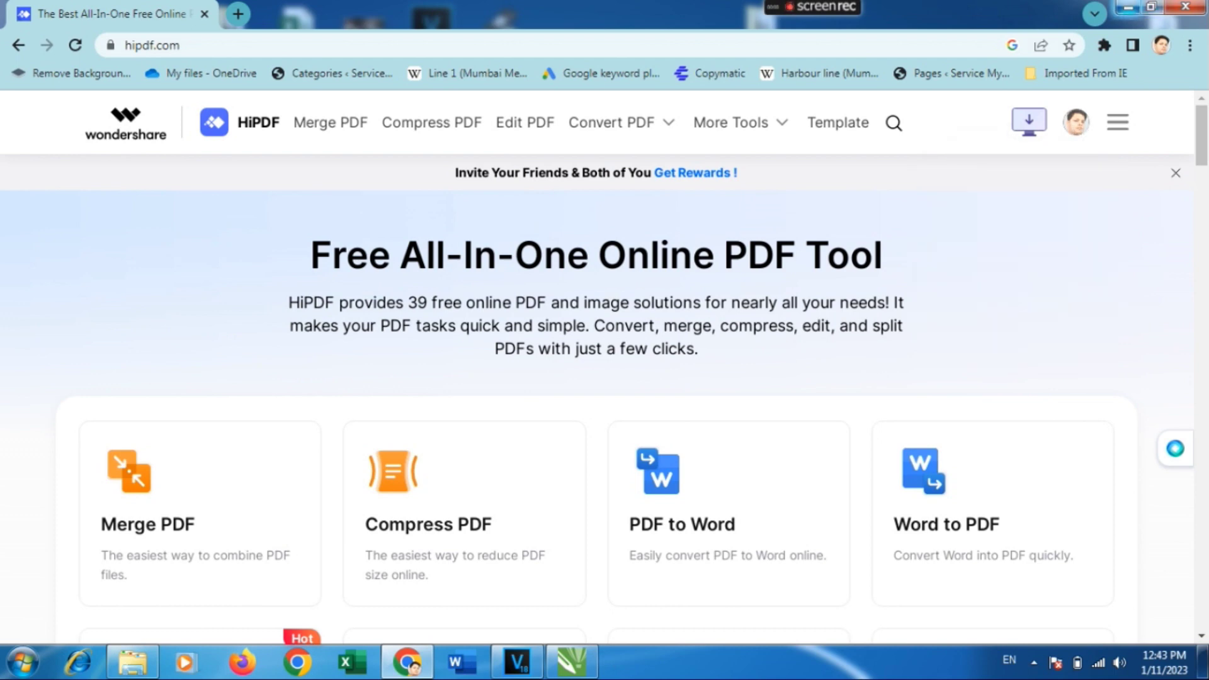
{"action": "key", "text": "super+d"}
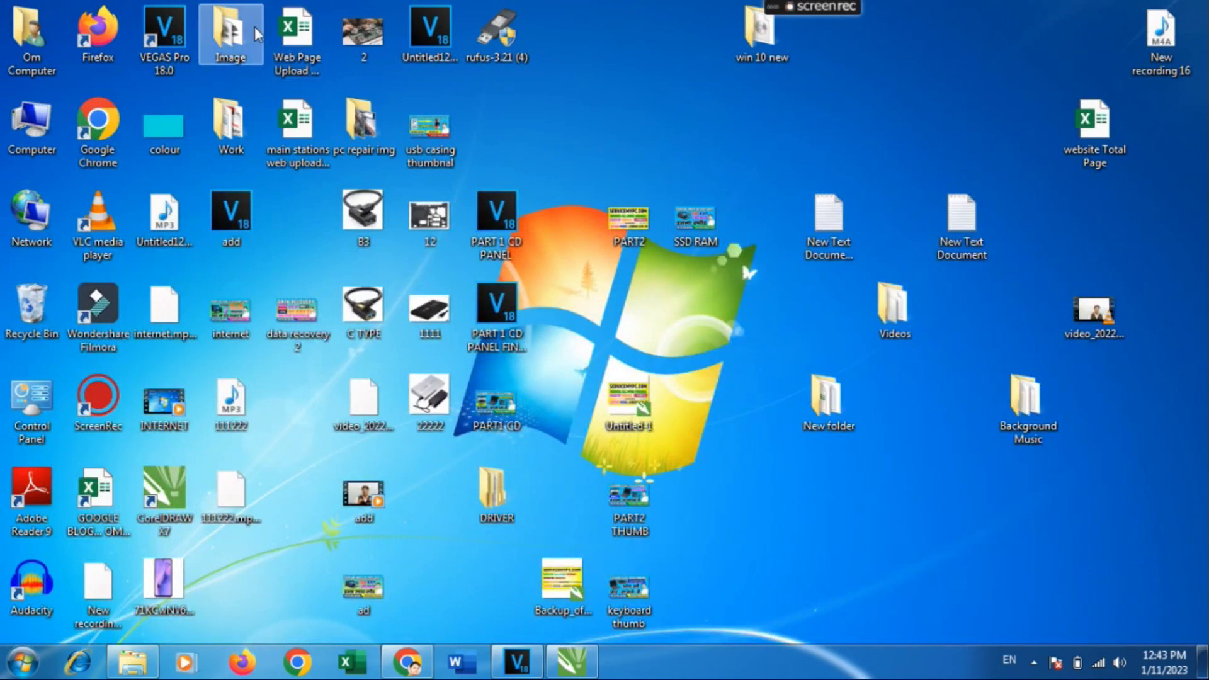
Step: Open the 'hp service center' Word document from the maximized Work folder
{"action": "double_click", "coordinate": [233, 141]}
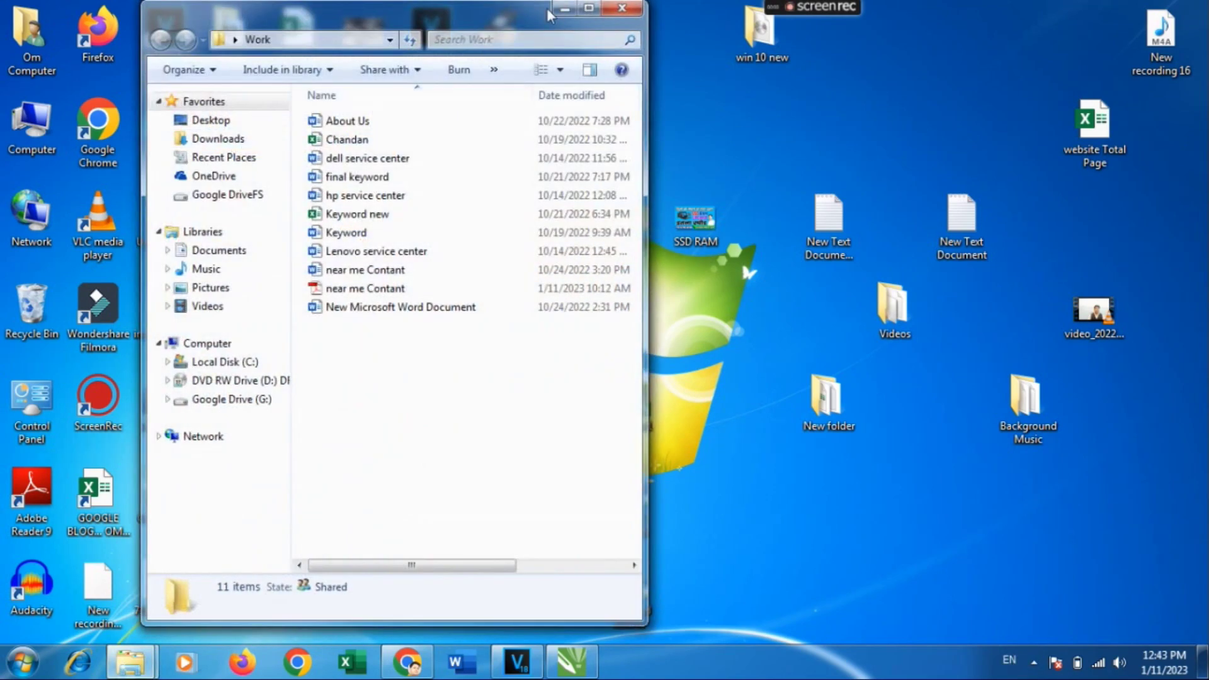
{"action": "left_click", "coordinate": [589, 10]}
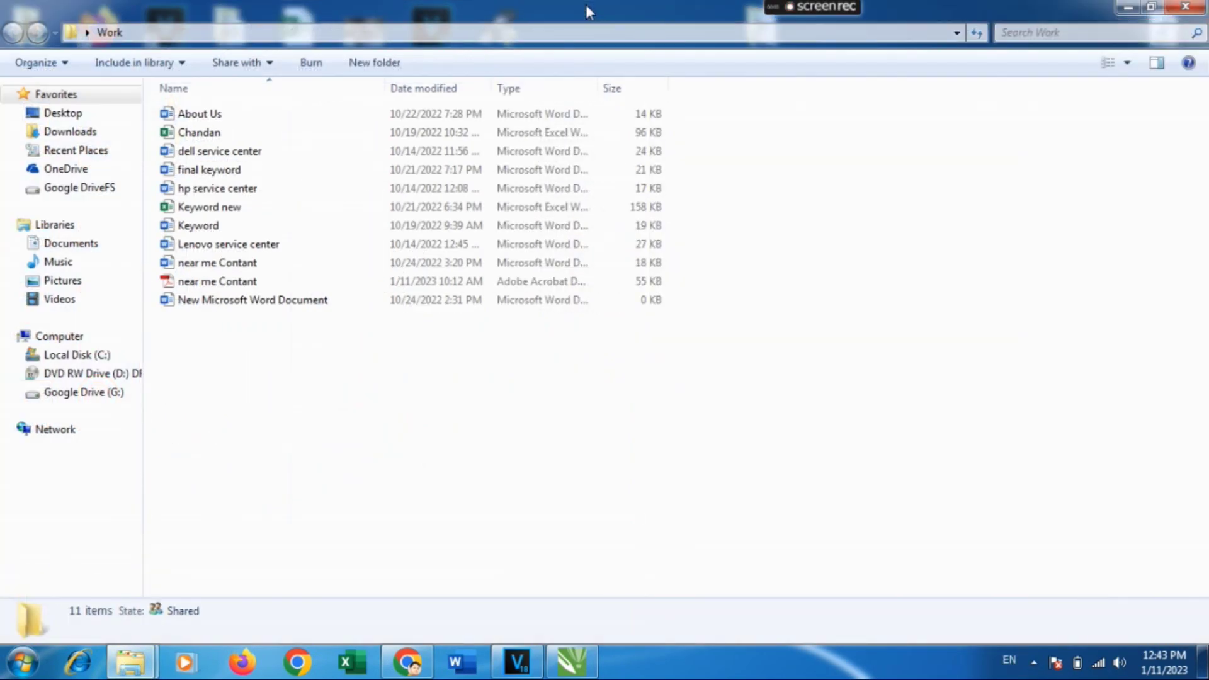
{"action": "left_click", "coordinate": [213, 192]}
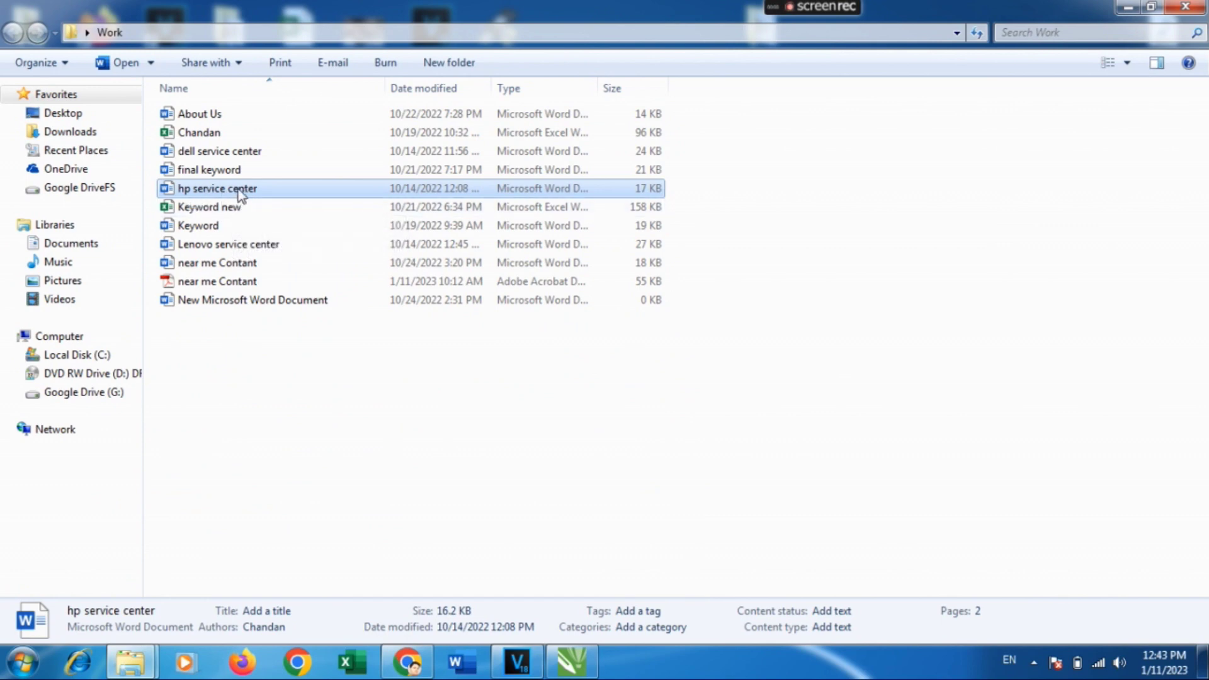
{"action": "double_click", "coordinate": [238, 191]}
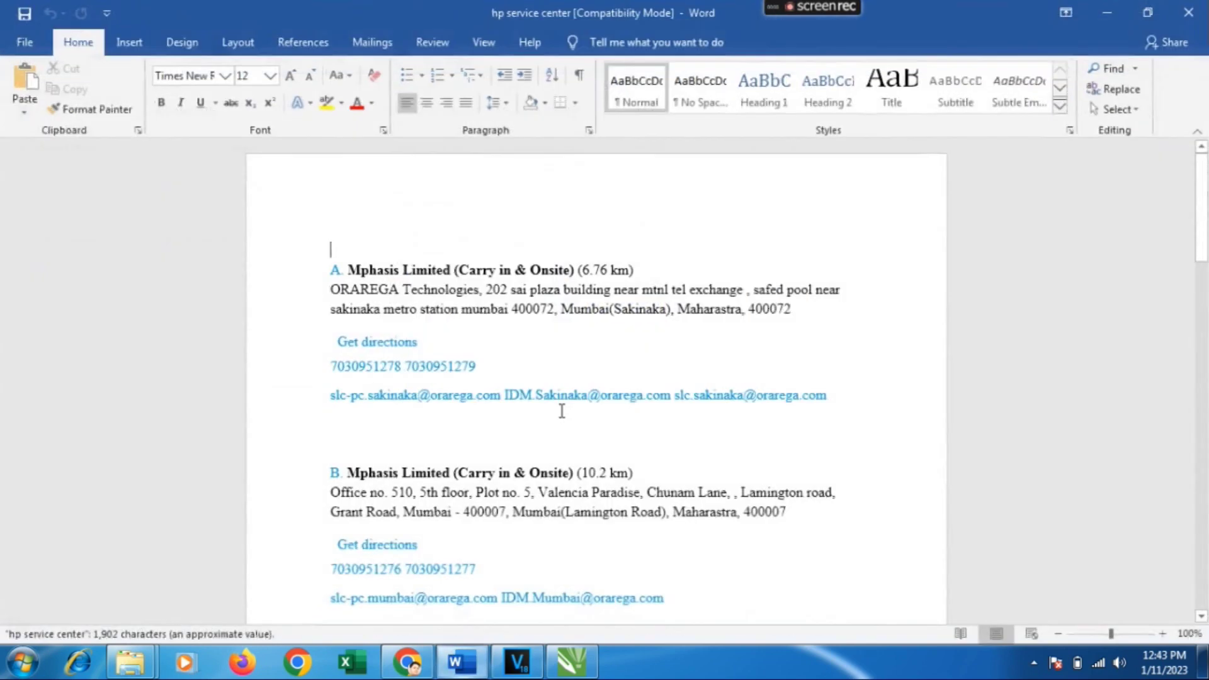
{"action": "left_click", "coordinate": [641, 271]}
{"action": "key", "text": "BackSpace"}
{"action": "type", "text": ")"}
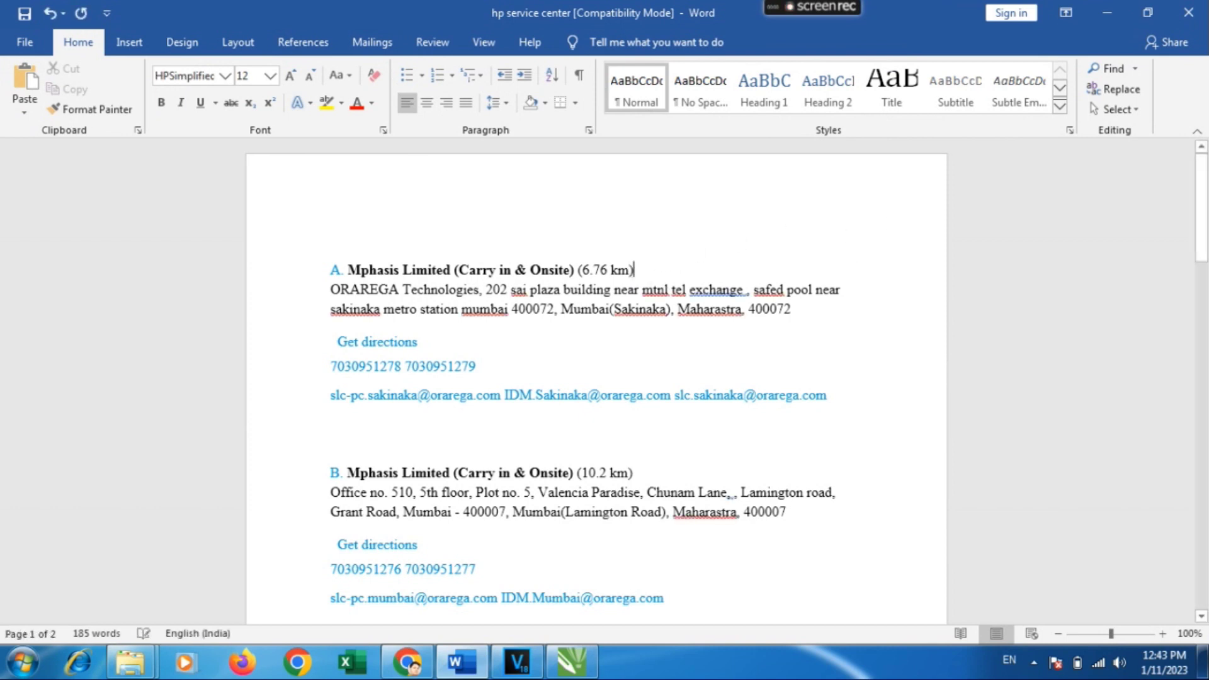
{"action": "left_click", "coordinate": [1194, 9]}
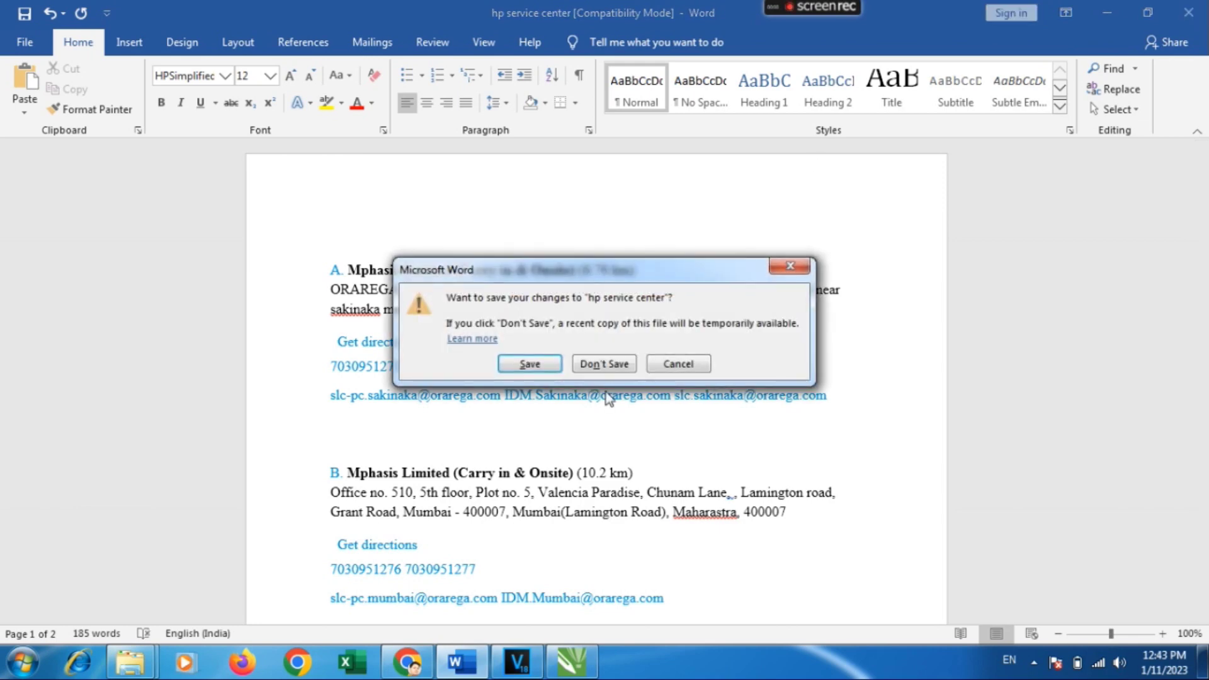
{"action": "left_click", "coordinate": [606, 366]}
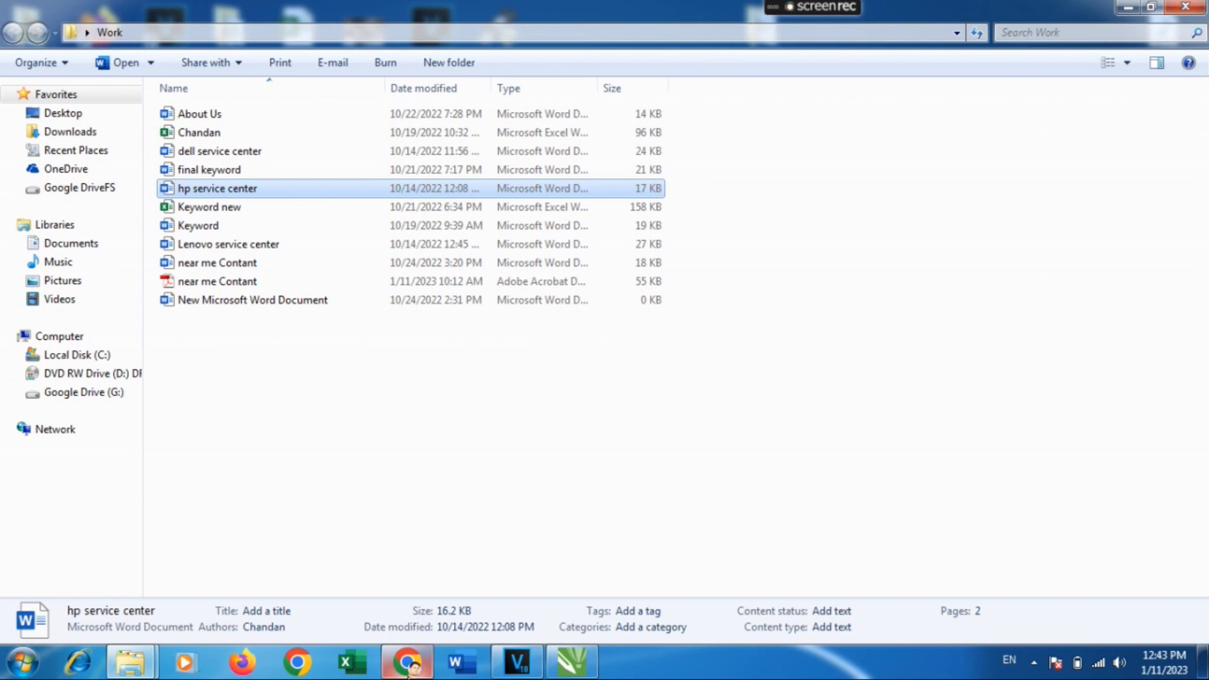
Step: Upload 'hp service center' into HiPDF's Word to PDF converter
{"action": "mouse_move", "coordinate": [407, 663]}
{"action": "left_click", "coordinate": [408, 671]}
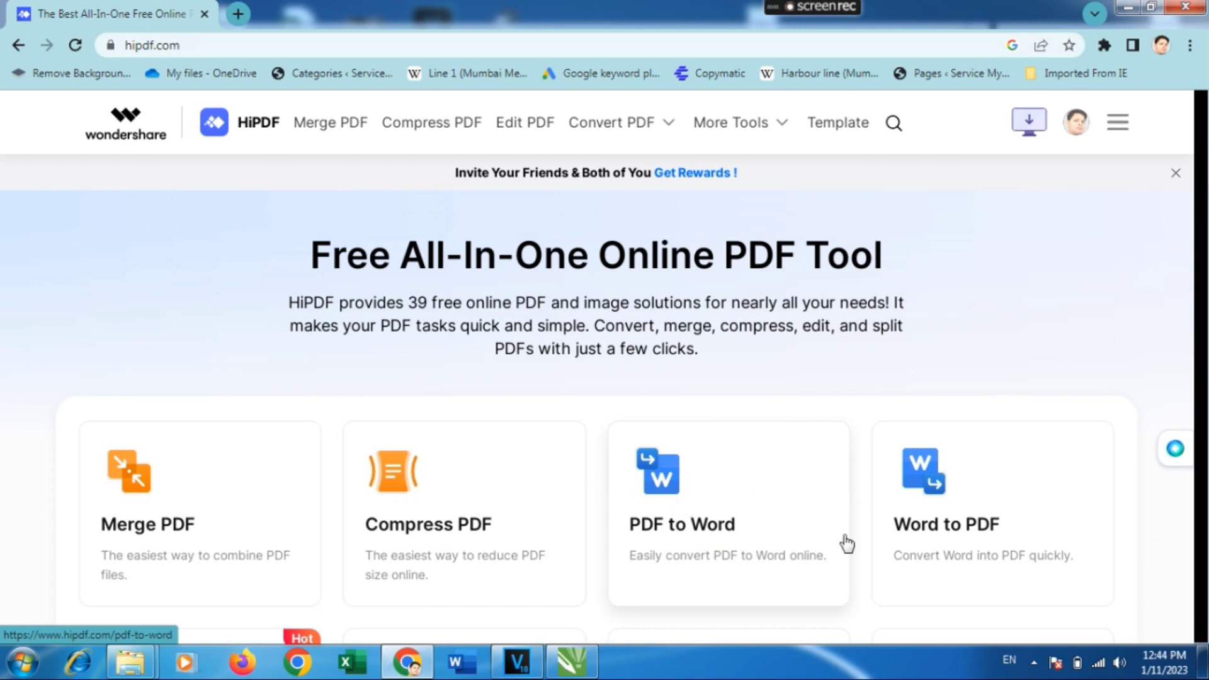
{"action": "left_click", "coordinate": [940, 509]}
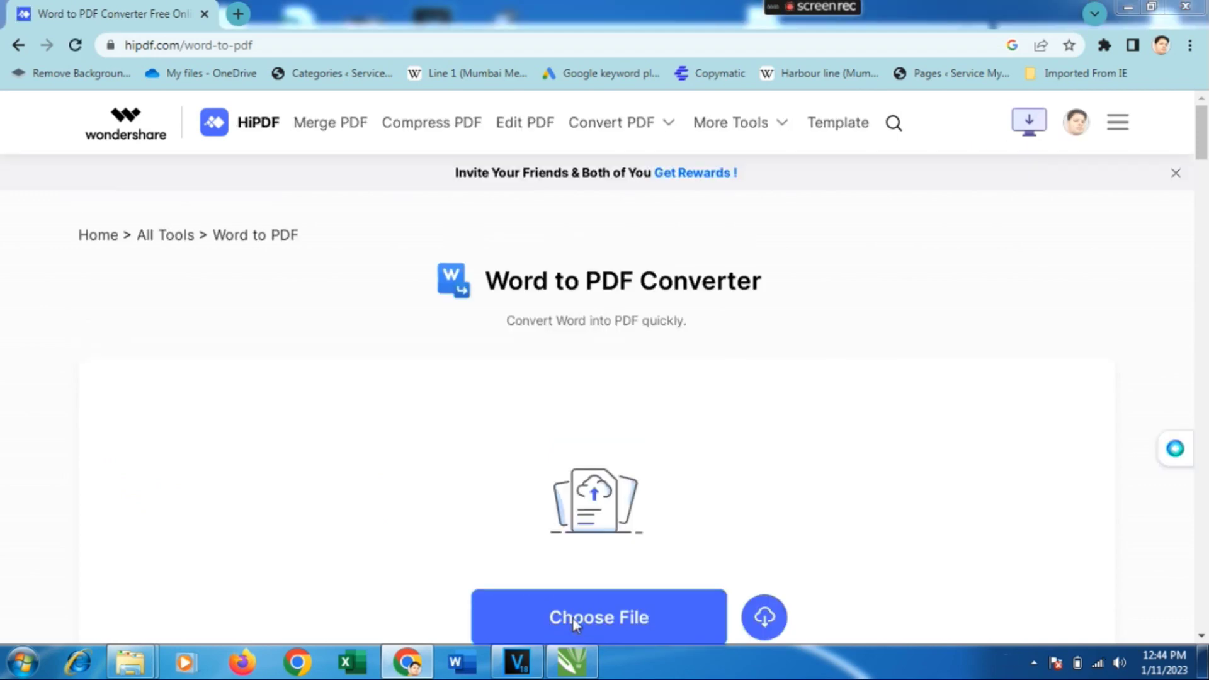
{"action": "left_click", "coordinate": [573, 618]}
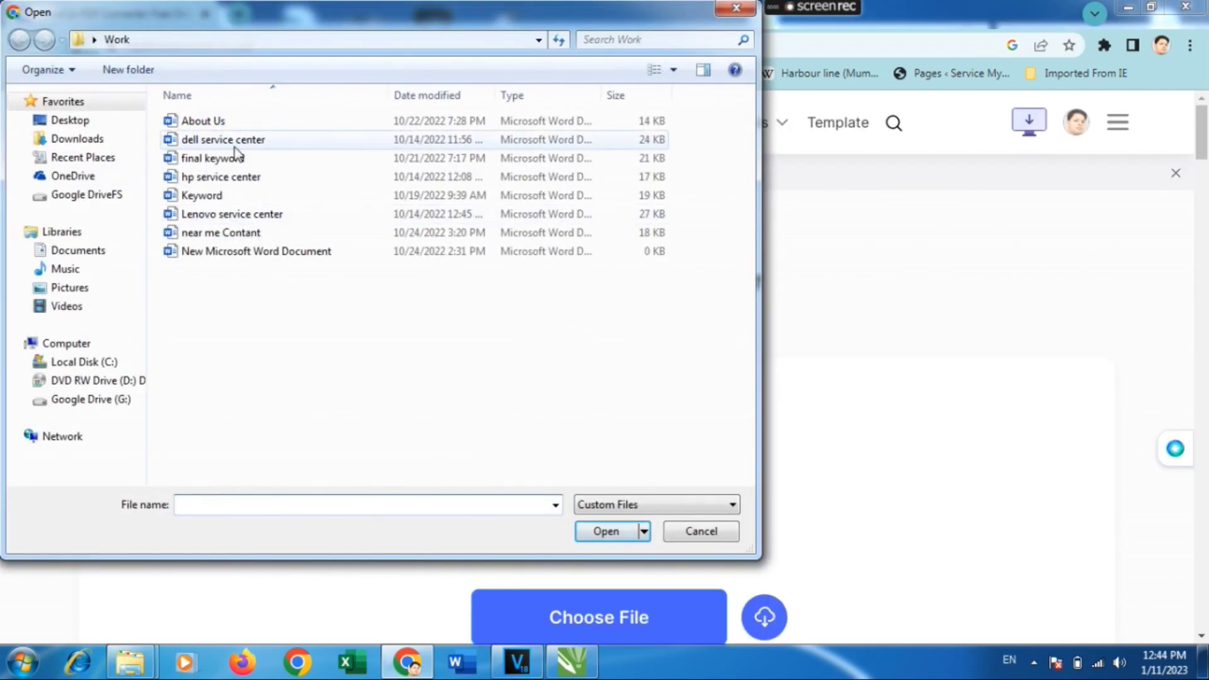
{"action": "left_click", "coordinate": [238, 177]}
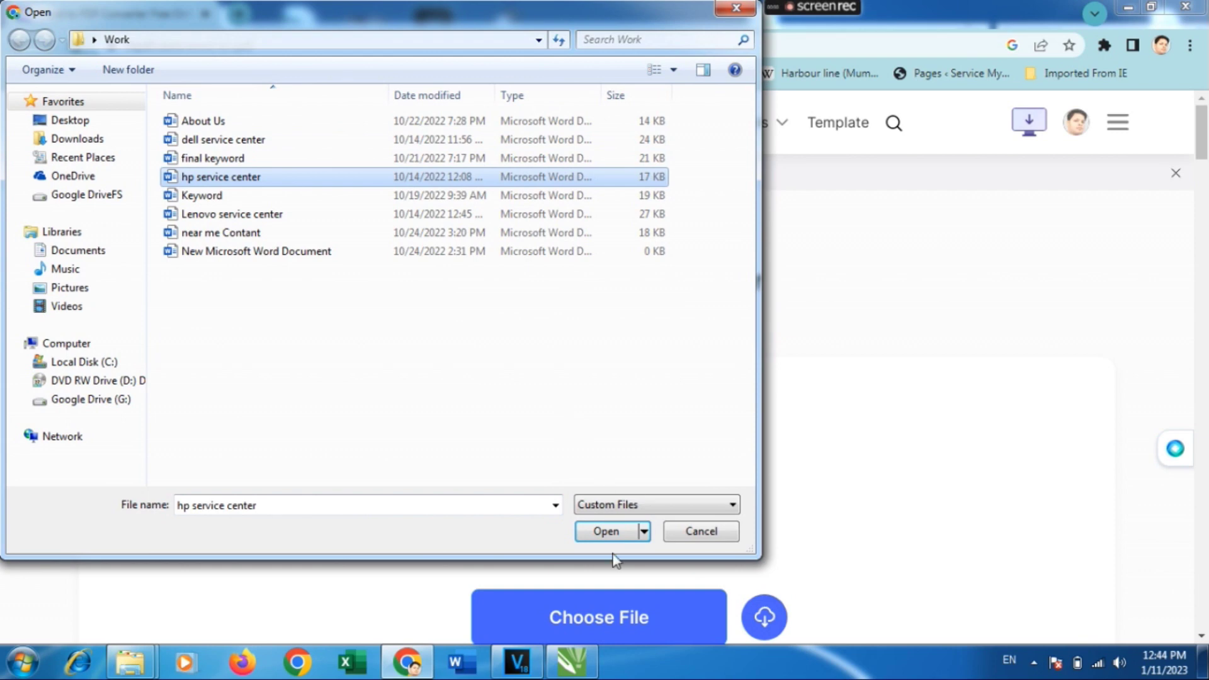
{"action": "left_click", "coordinate": [611, 533]}
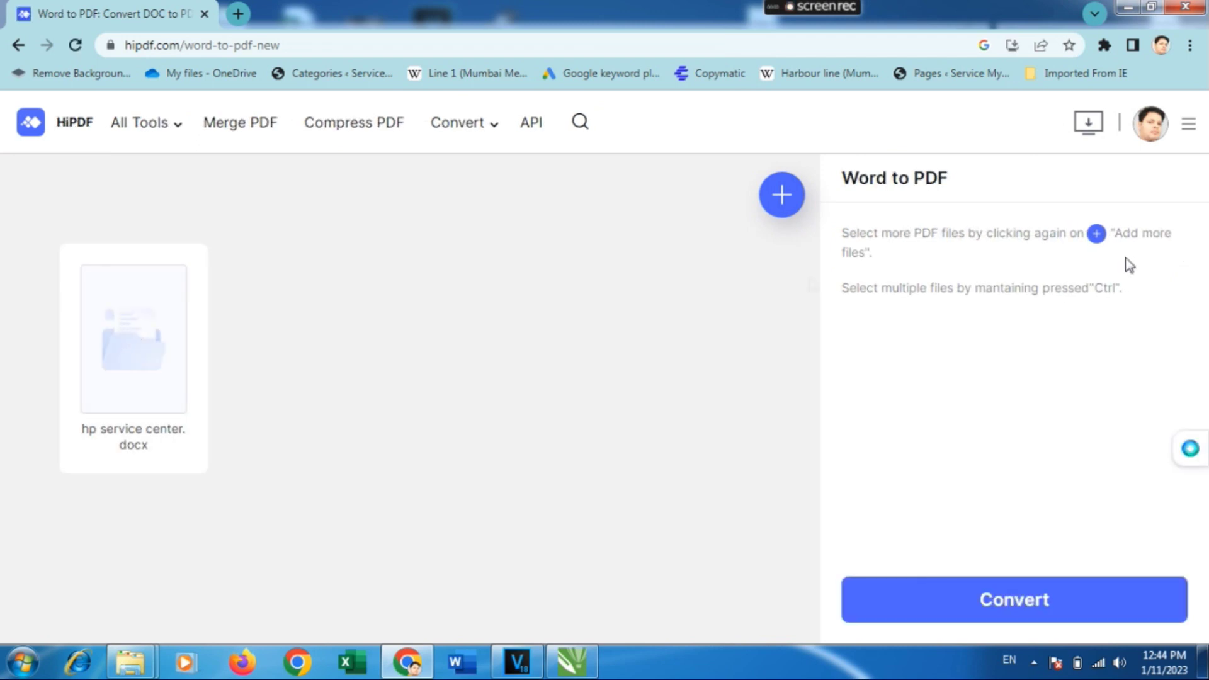
Step: Convert the file to PDF and open the downloaded hp service center (1).pdf
{"action": "left_click", "coordinate": [1030, 606]}
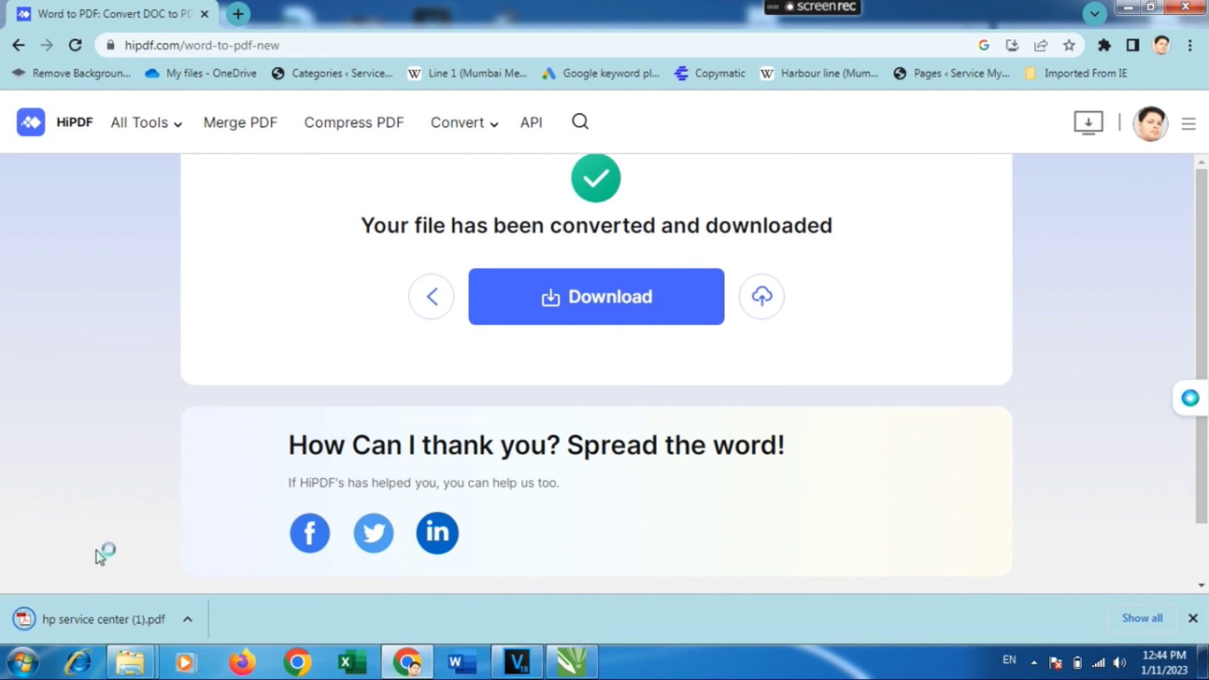
{"action": "left_click", "coordinate": [100, 625]}
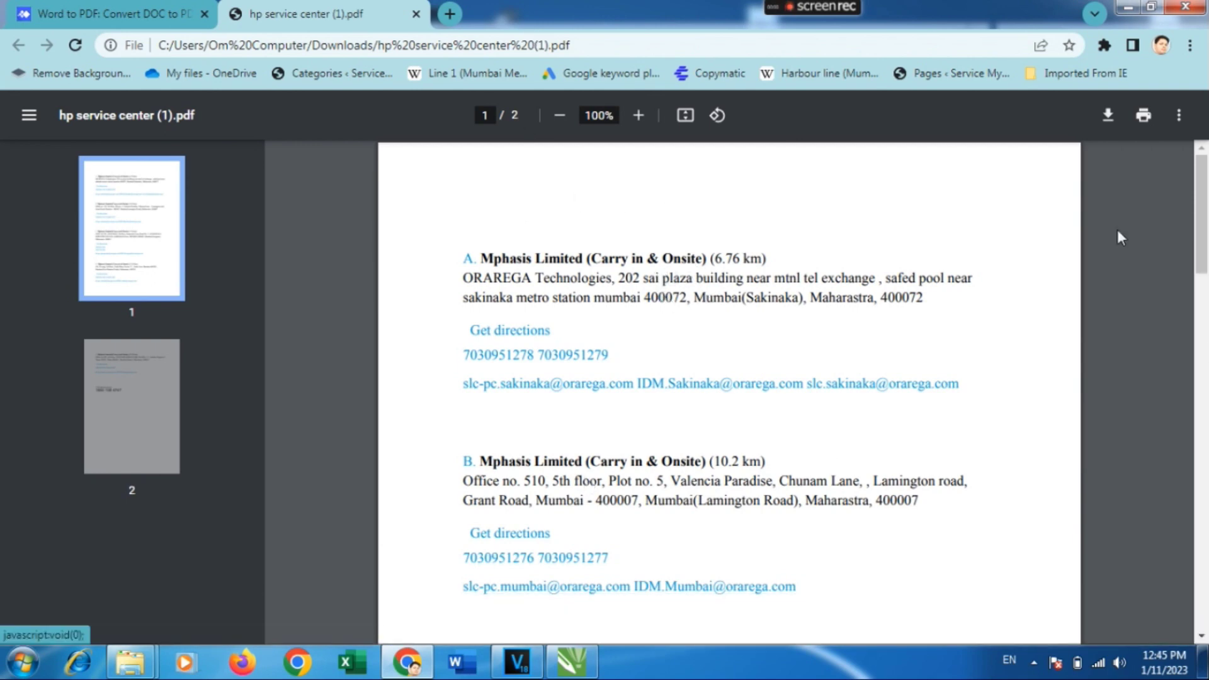
Step: Close the PDF preview tab and show Chrome's list of downloaded files
{"action": "mouse_move", "coordinate": [1205, 224]}
{"action": "left_mouse_down"}
{"action": "mouse_move", "coordinate": [1207, 454]}
{"action": "mouse_move", "coordinate": [1204, 189]}
{"action": "left_mouse_up"}
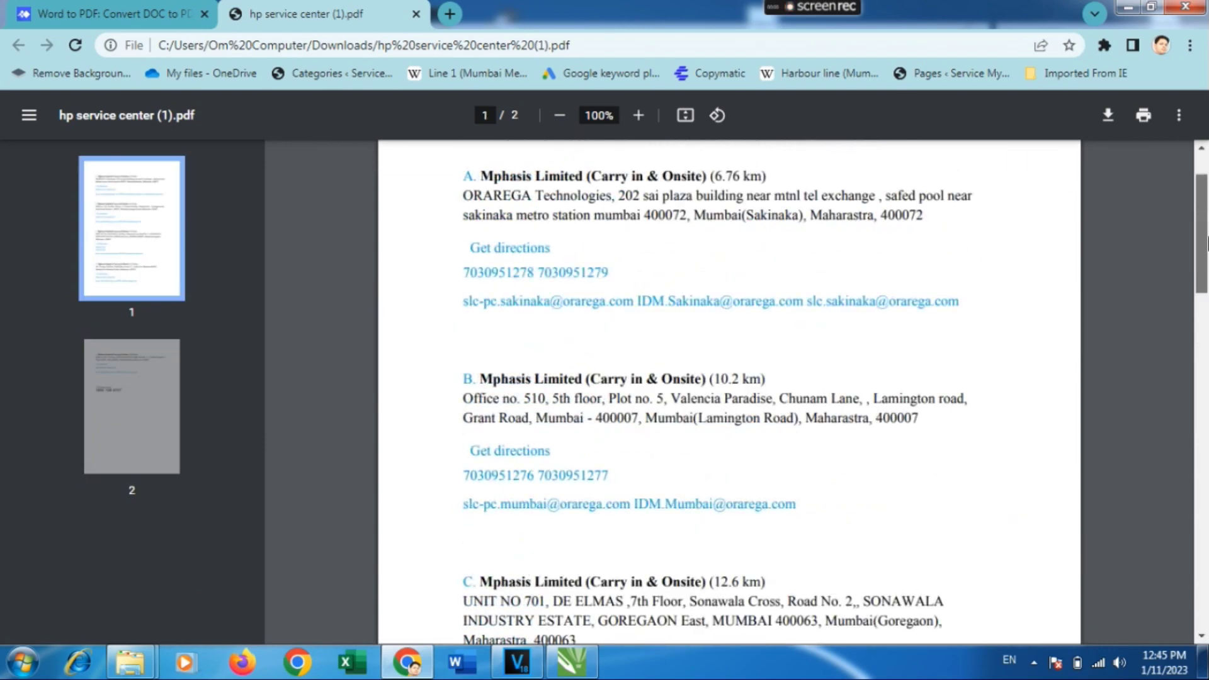
{"action": "left_click", "coordinate": [416, 14]}
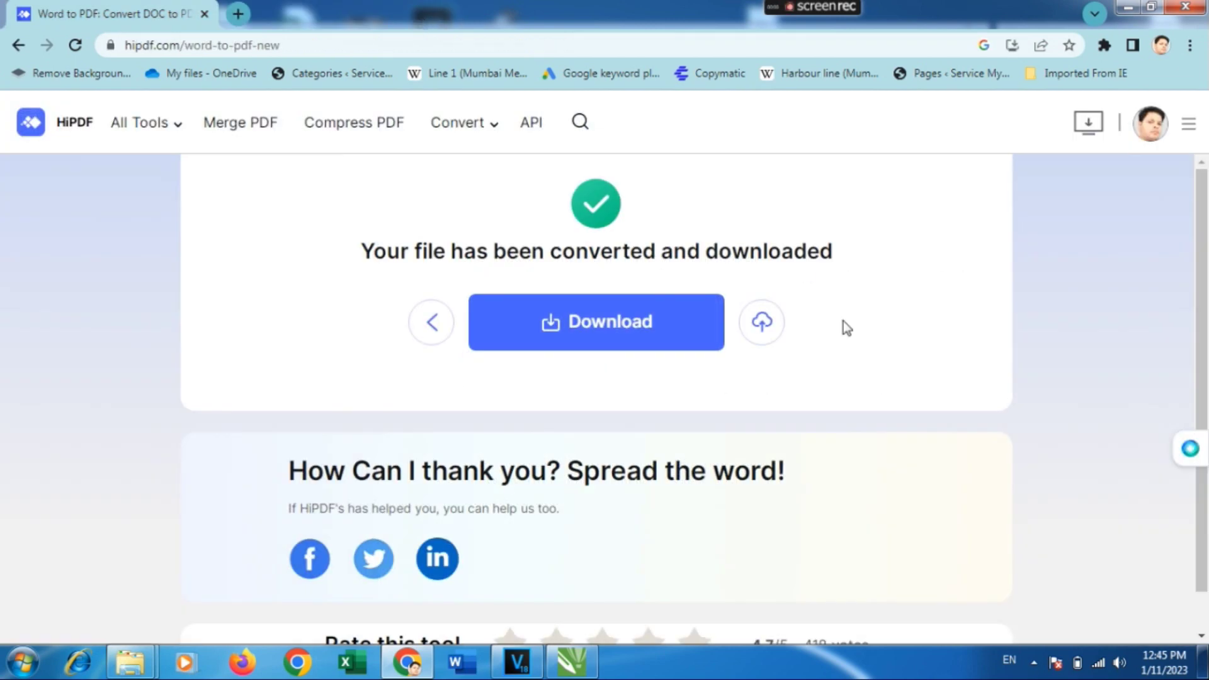
{"action": "left_click", "coordinate": [1190, 45]}
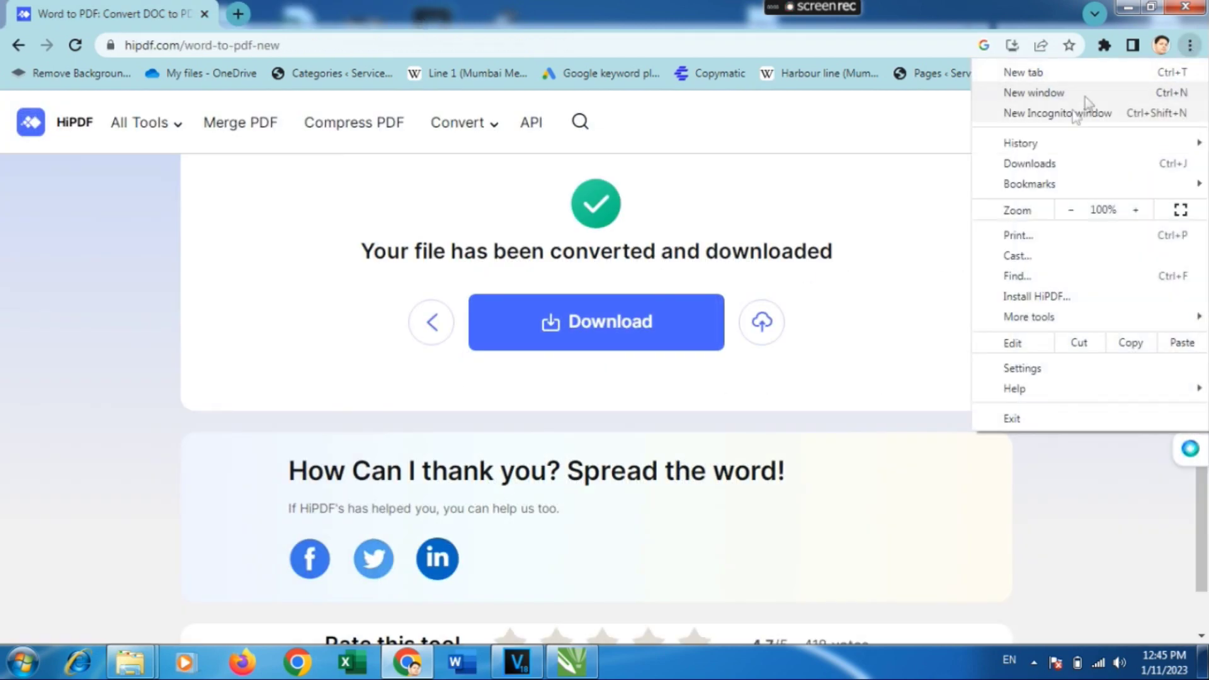
{"action": "left_click", "coordinate": [1030, 165]}
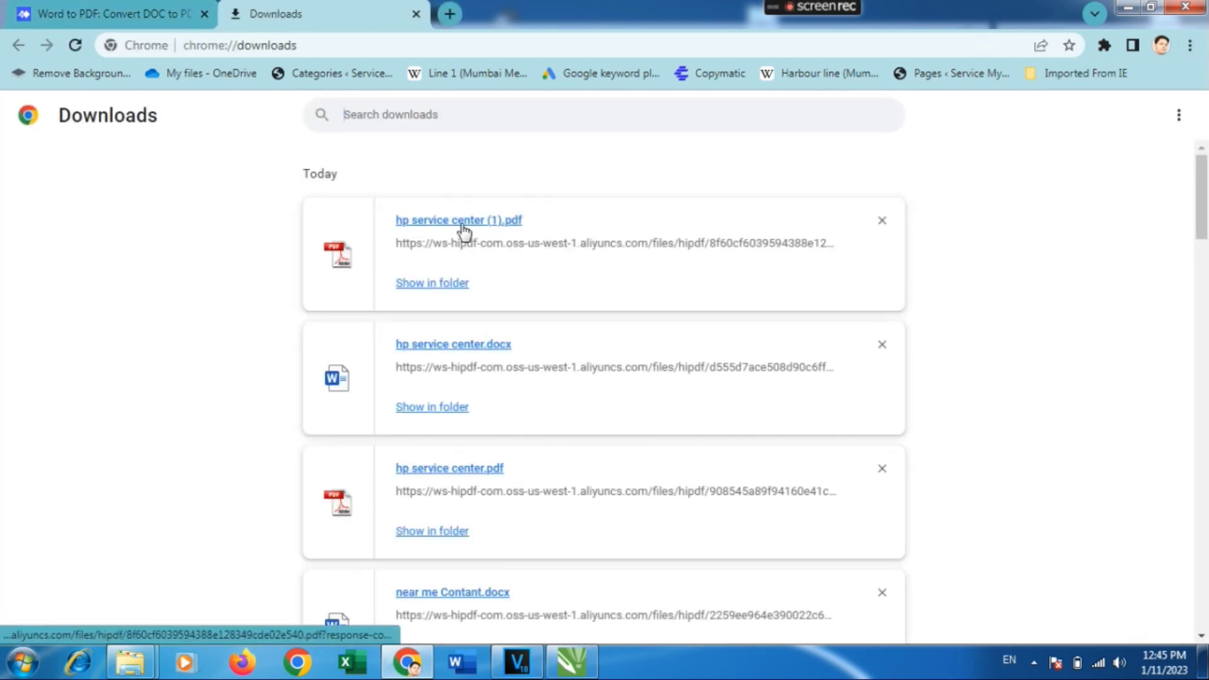
Step: Go back to the HiPDF home page and choose the PDF to Word converter
{"action": "left_click", "coordinate": [107, 13]}
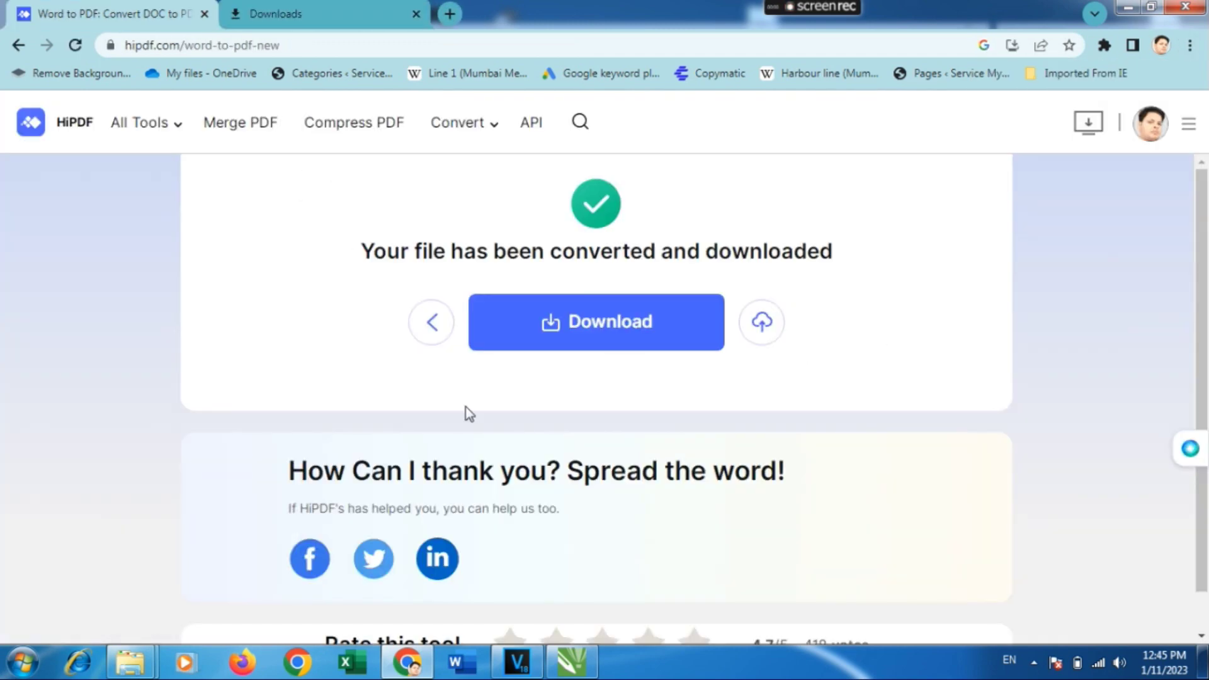
{"action": "left_click", "coordinate": [74, 126]}
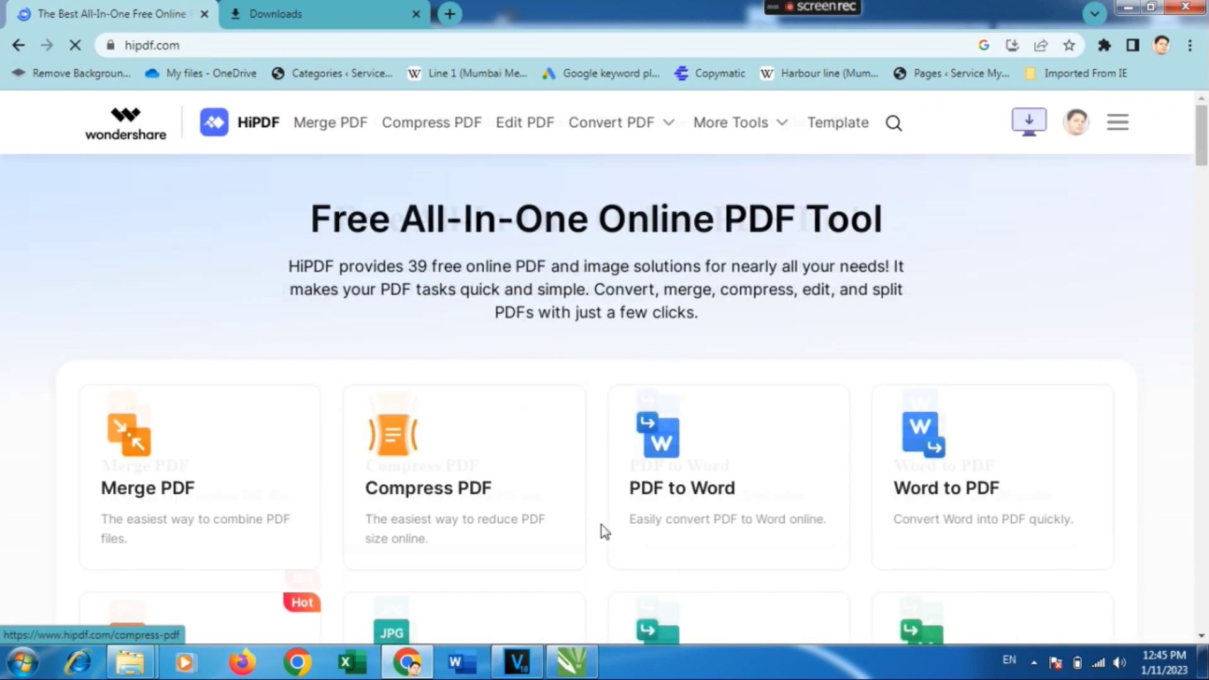
{"action": "left_click", "coordinate": [675, 498]}
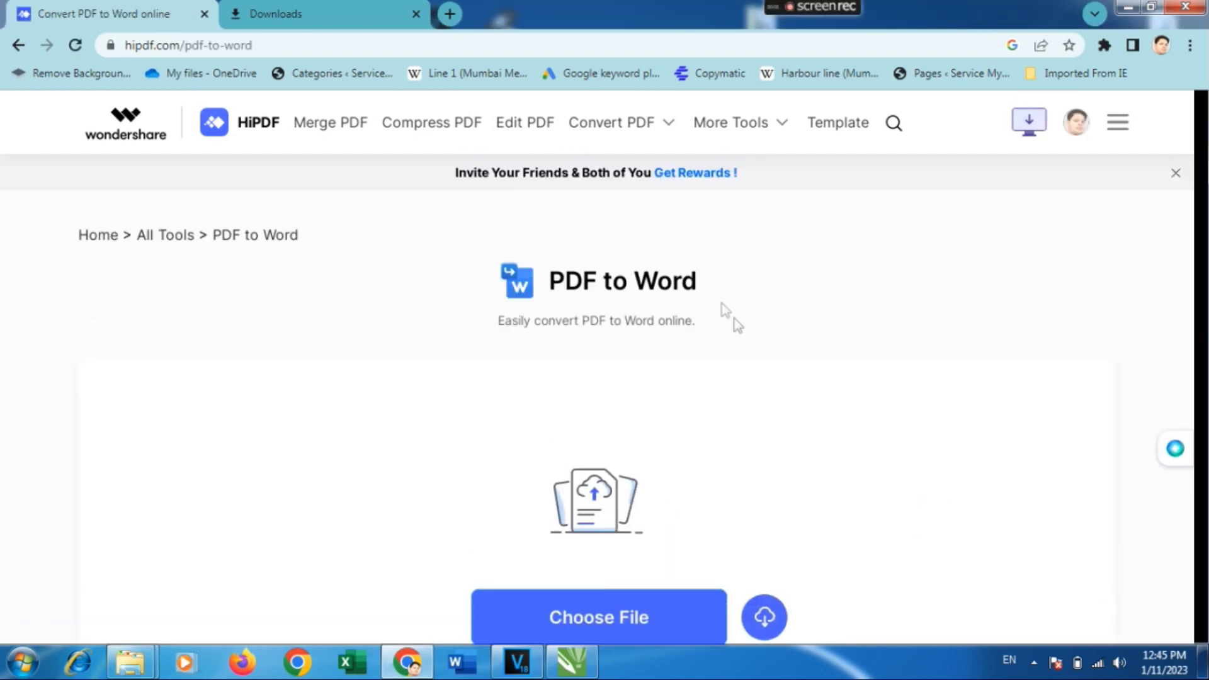
Step: Drag hp service center (1).pdf from the Downloads tab into the PDF to Word upload area
{"action": "left_click", "coordinate": [277, 14]}
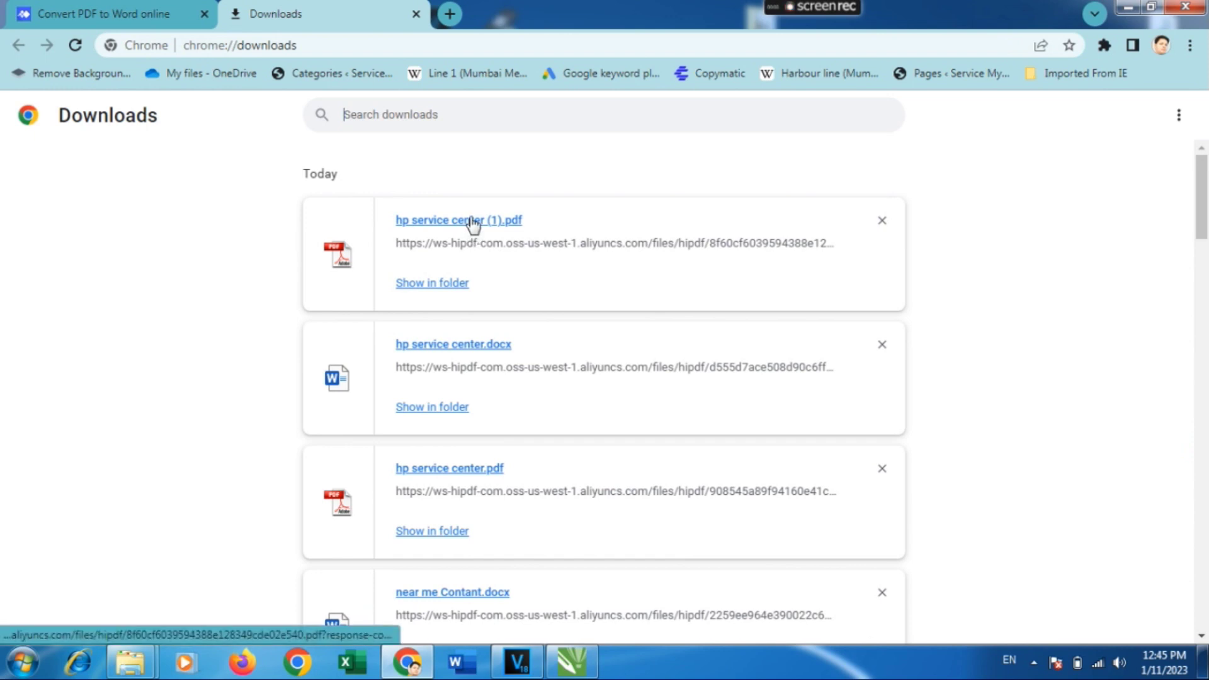
{"action": "left_click_drag", "start_coordinate": [472, 222], "coordinate": [137, 62]}
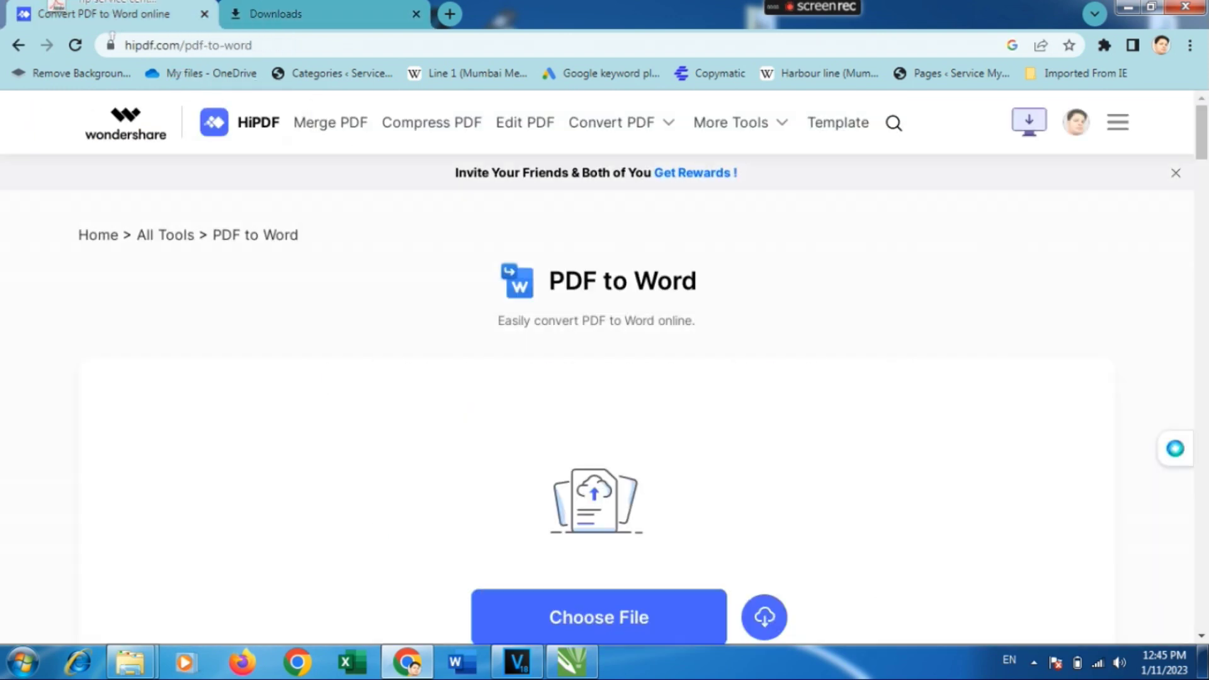
{"action": "left_click_drag", "start_coordinate": [137, 62], "coordinate": [596, 566]}
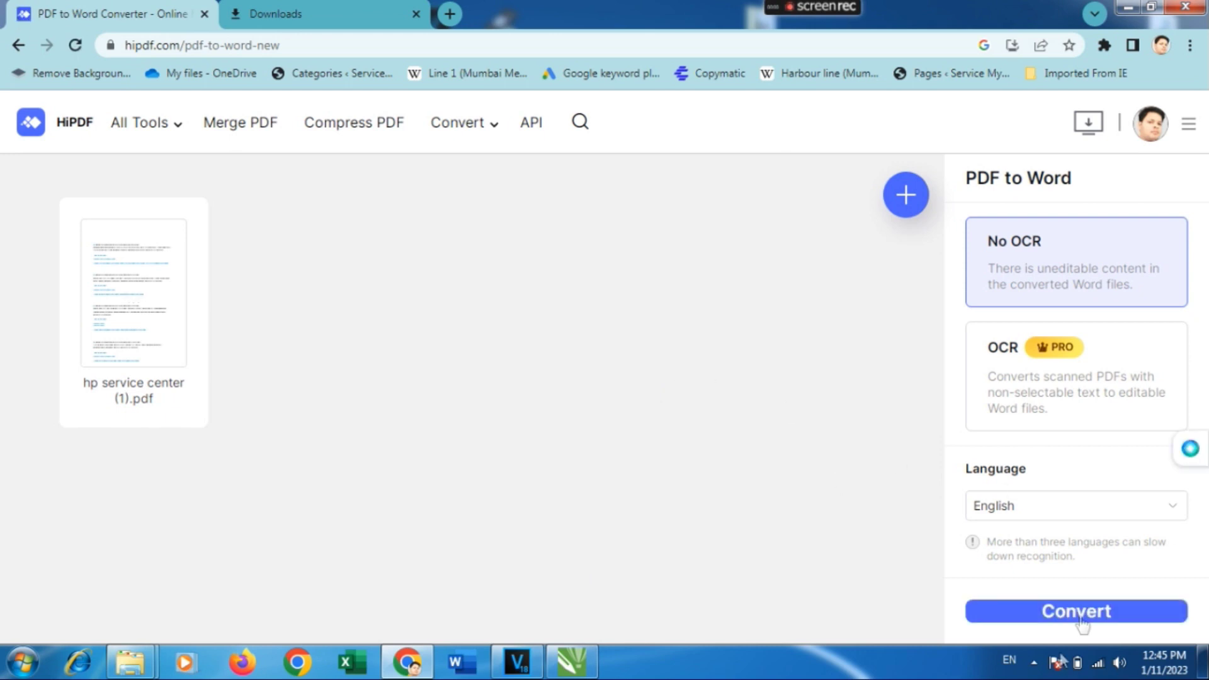
Step: Convert the PDF to Word and open the downloaded hp service center (1).docx
{"action": "left_click", "coordinate": [1068, 614]}
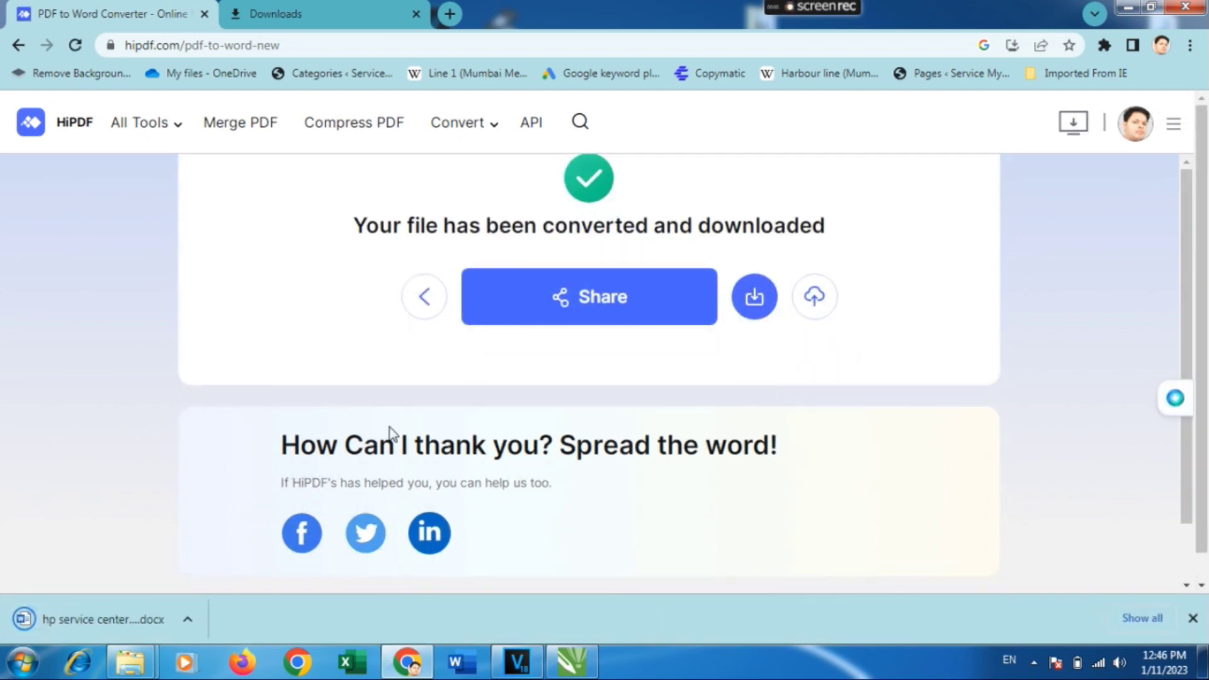
{"action": "left_click", "coordinate": [141, 625]}
{"action": "left_click", "coordinate": [63, 624]}
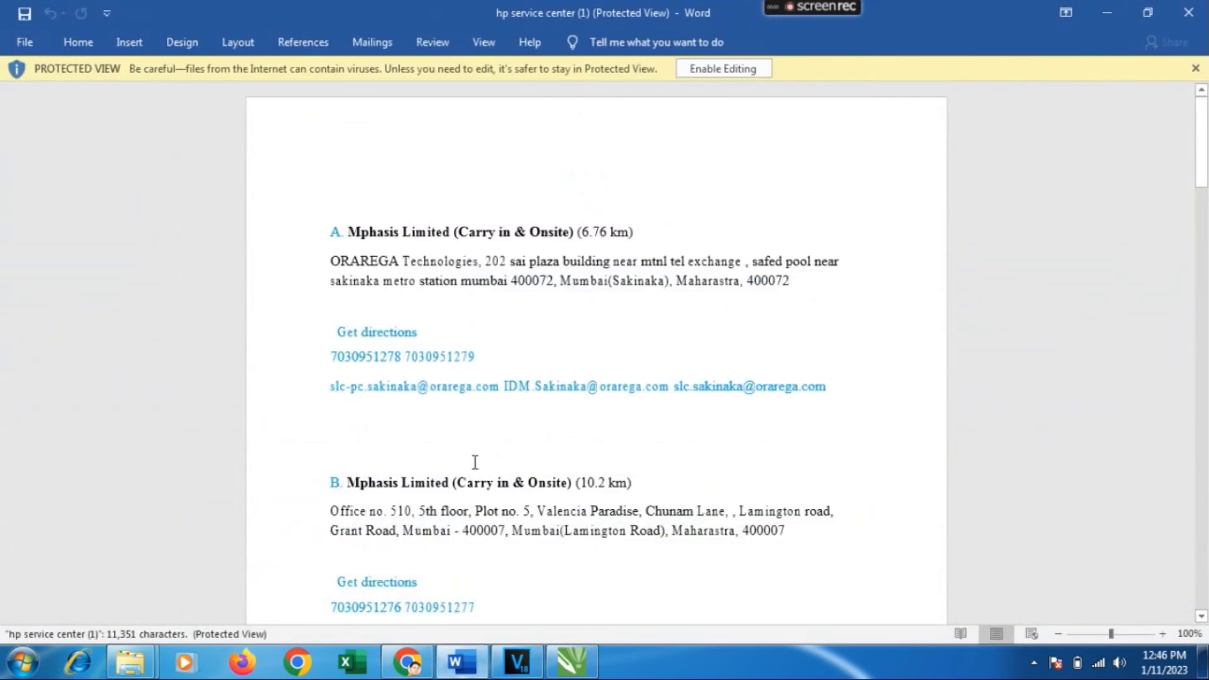
Step: Enable editing, replace the first heading's words with test text, then close without saving
{"action": "left_click", "coordinate": [718, 69]}
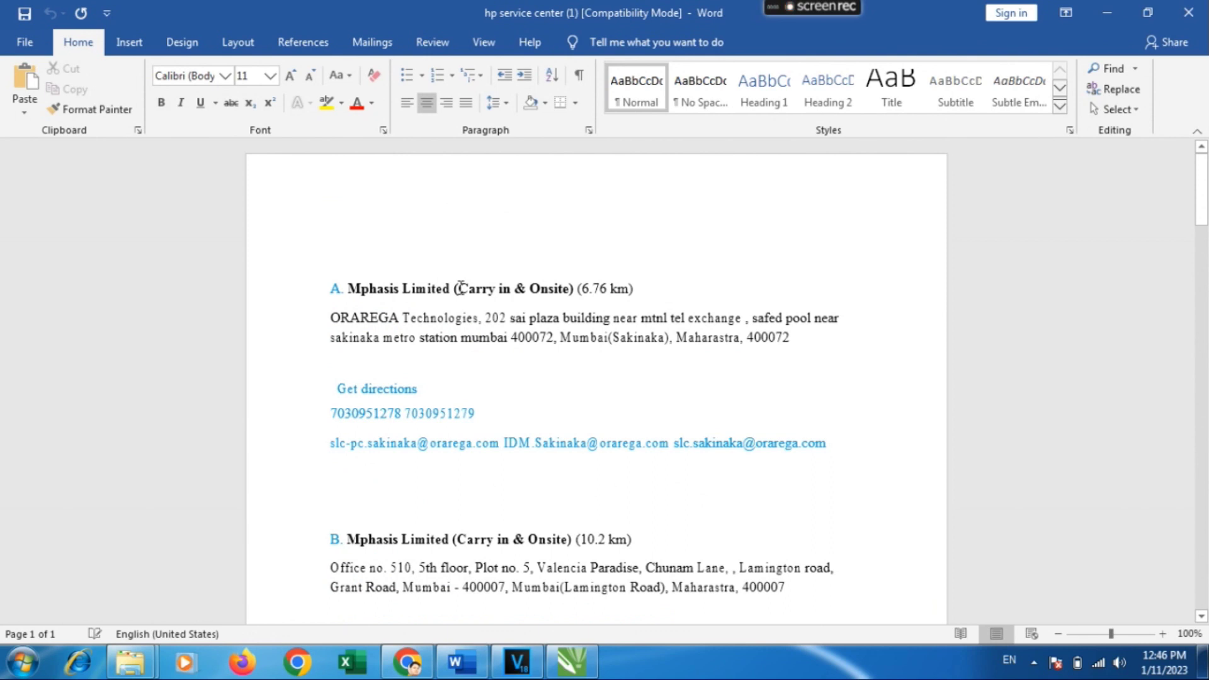
{"action": "left_click", "coordinate": [450, 288]}
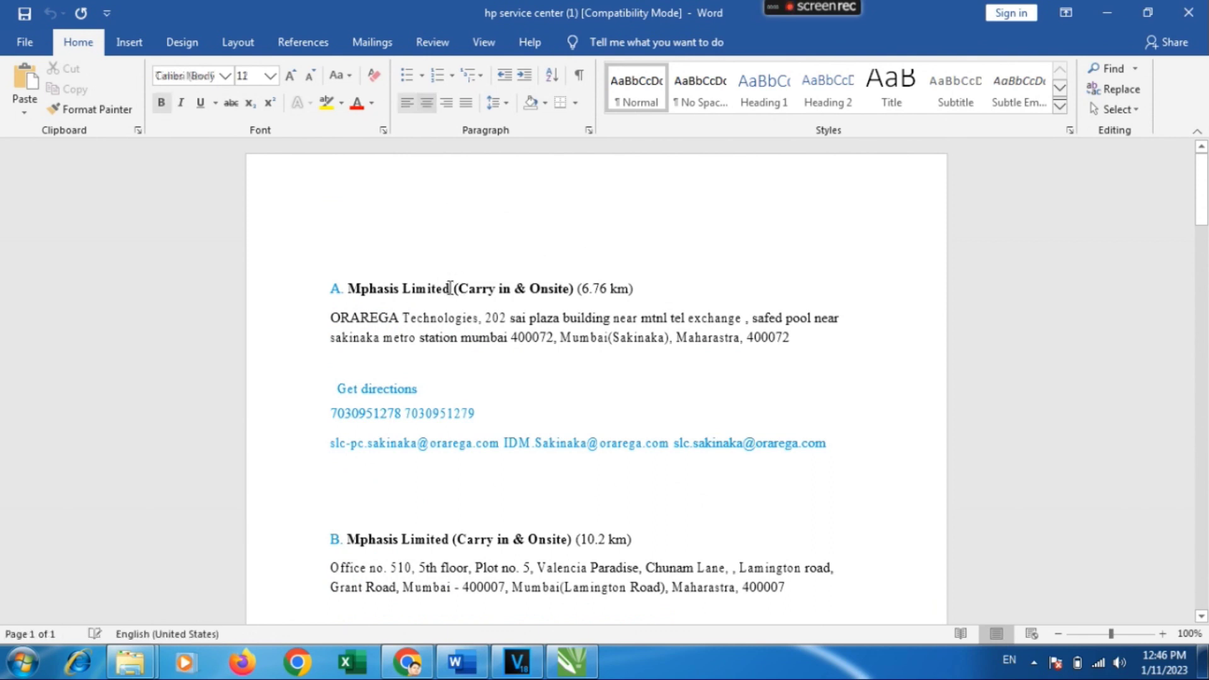
{"action": "double_click", "coordinate": [450, 288]}
{"action": "key", "text": "Delete"}
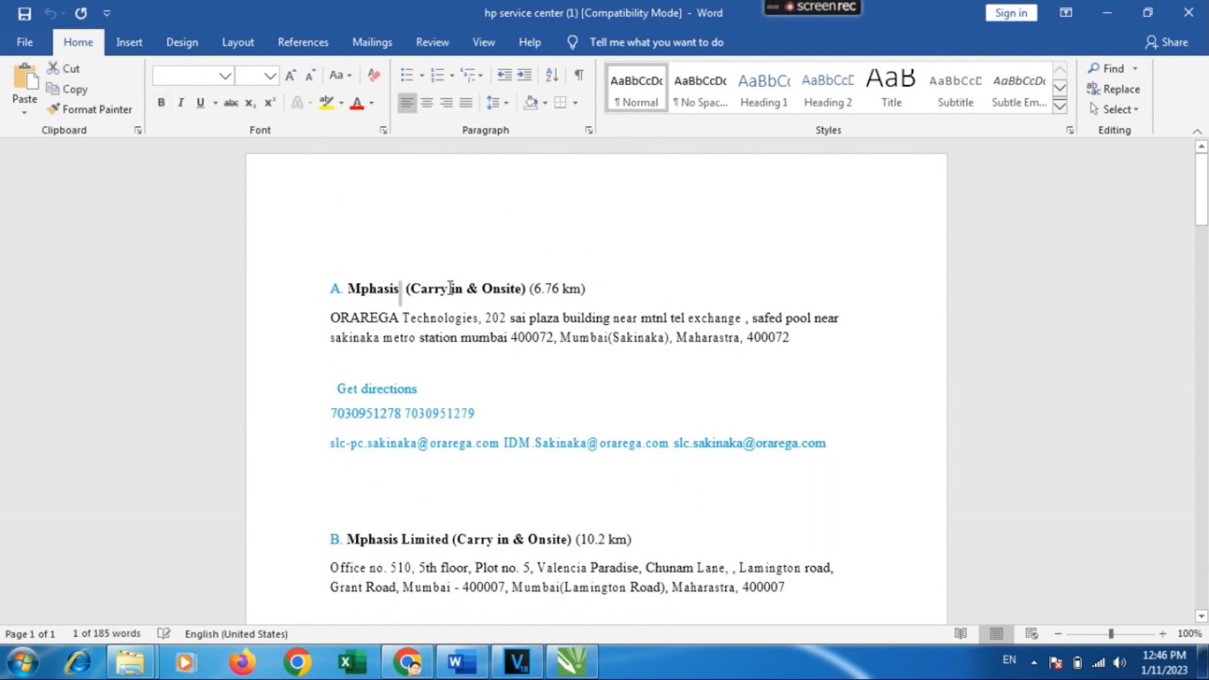
{"action": "key", "text": "ctrl+BackSpace"}
{"action": "key", "text": "BackSpace"}
{"action": "key", "text": "BackSpace"}
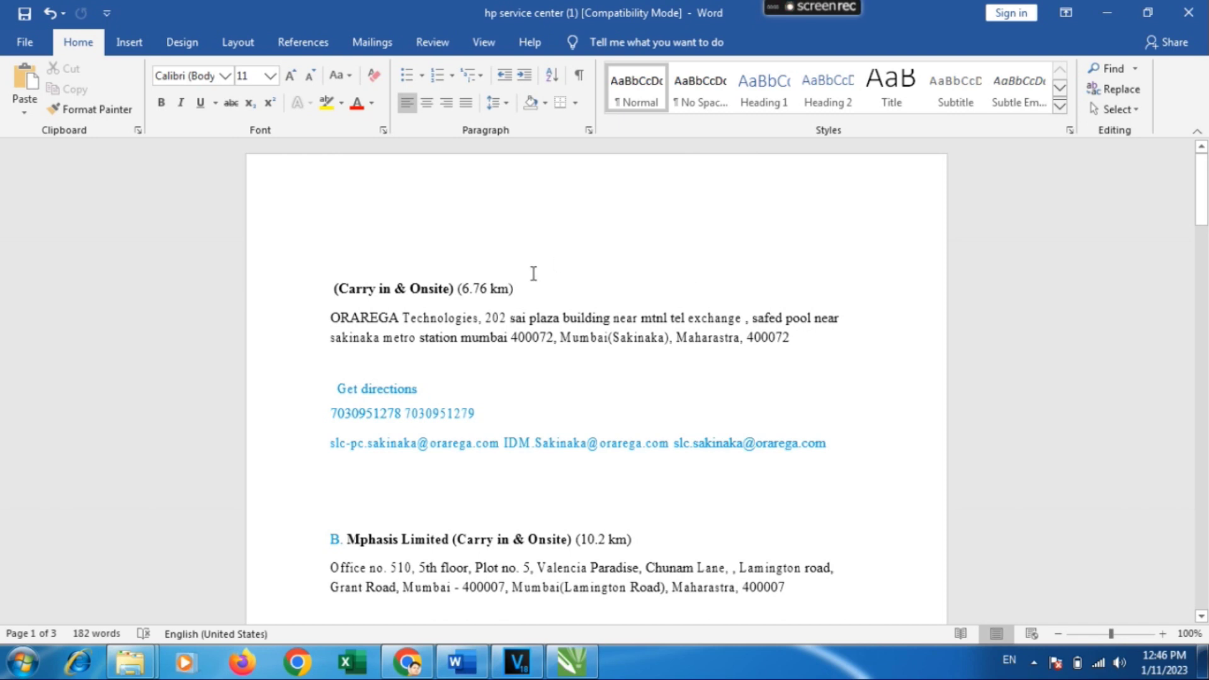
{"action": "type", "text": "lkodcnsdosdnsodojios"}
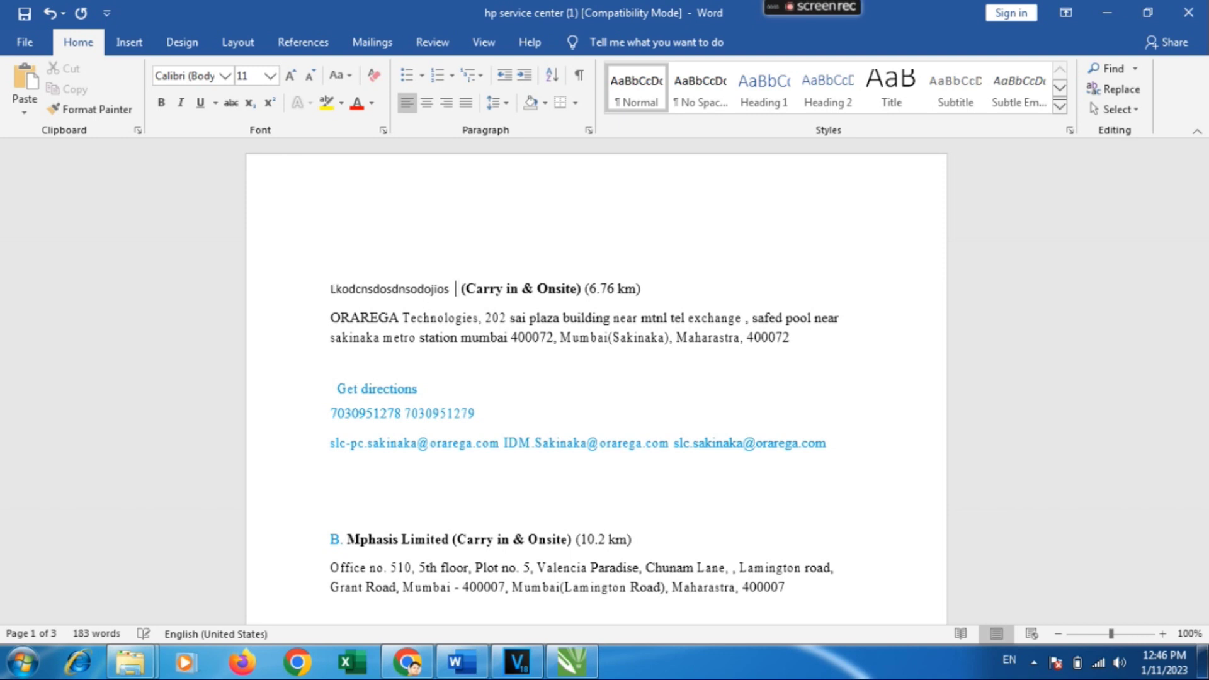
{"action": "type", "text": "  dosodisodos"}
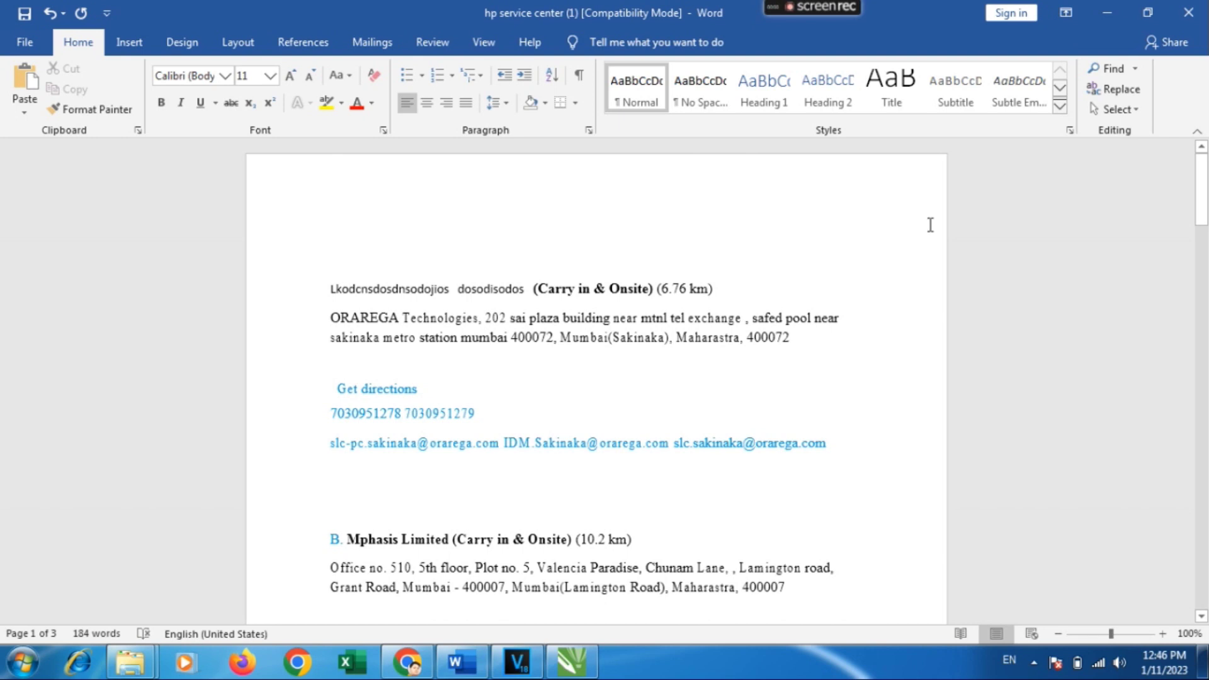
{"action": "left_click", "coordinate": [1190, 13]}
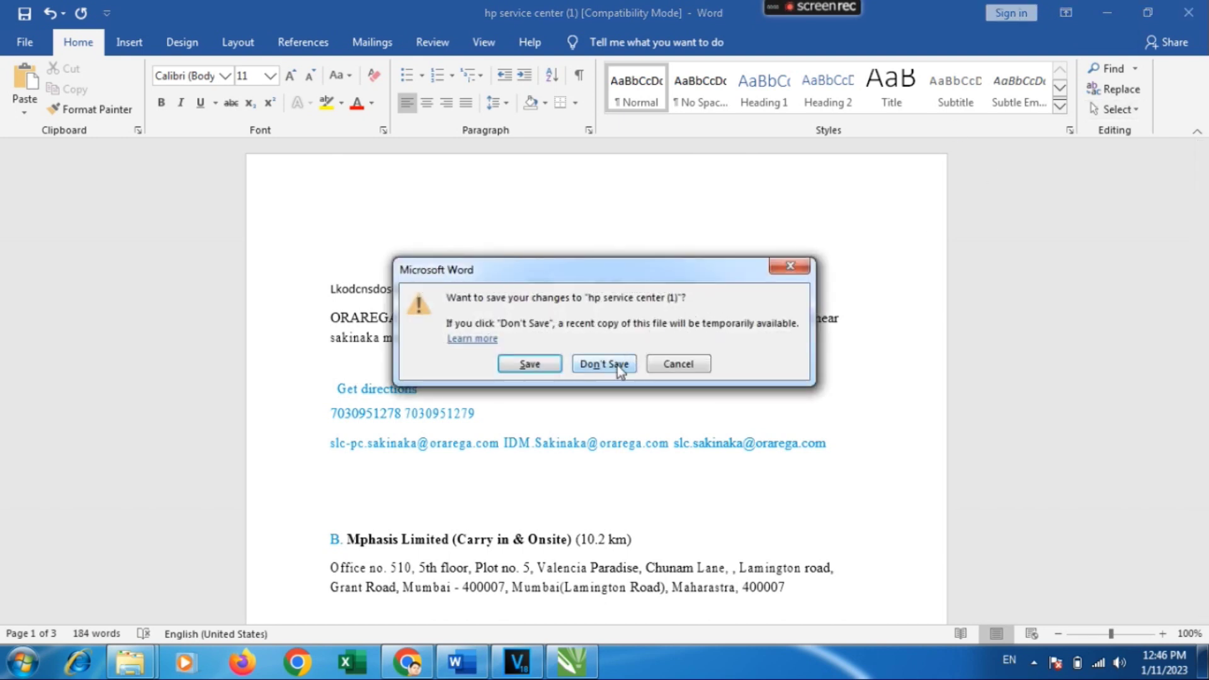
{"action": "left_click", "coordinate": [617, 364]}
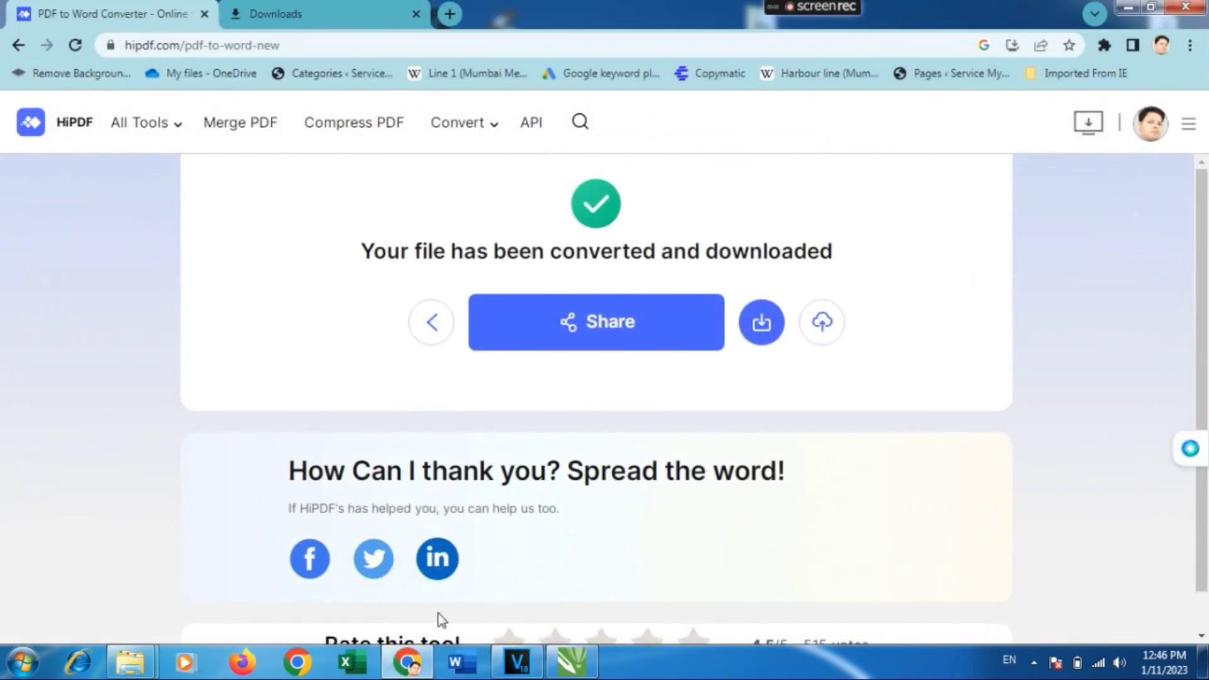
Step: Return to the HiPDF home page and scroll through its PDF tool cards
{"action": "left_click", "coordinate": [67, 125]}
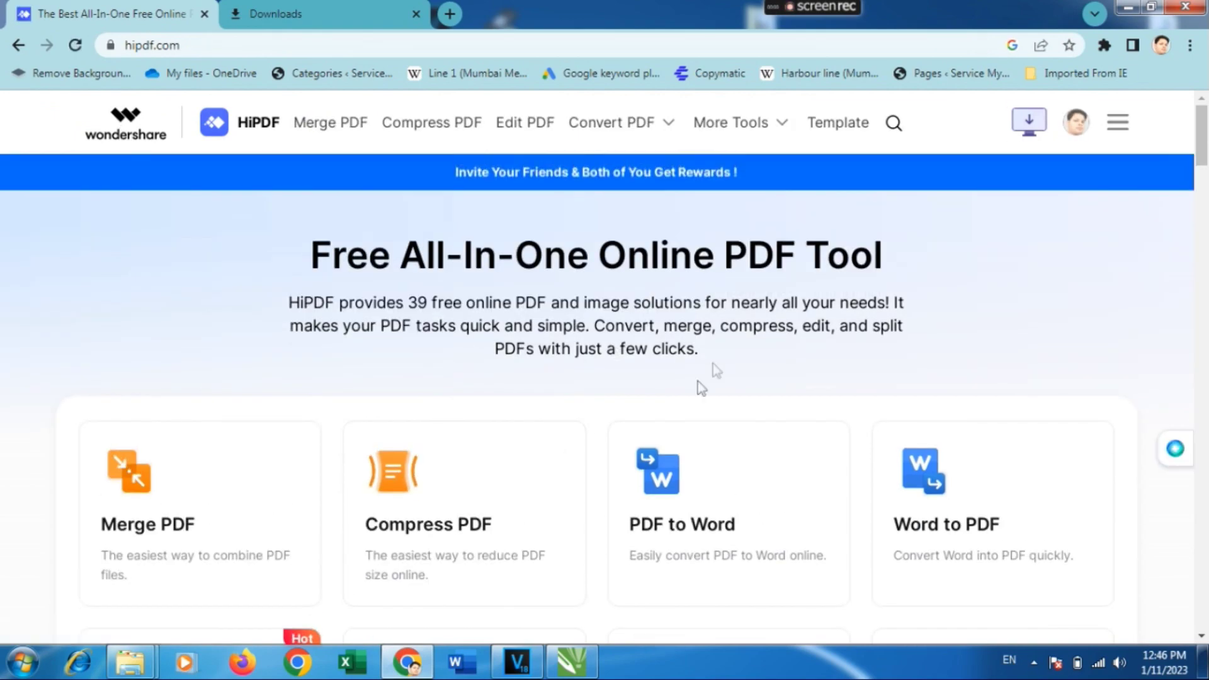
{"action": "scroll", "coordinate": [1203, 180], "scroll_direction": "down", "scroll_amount": 3}
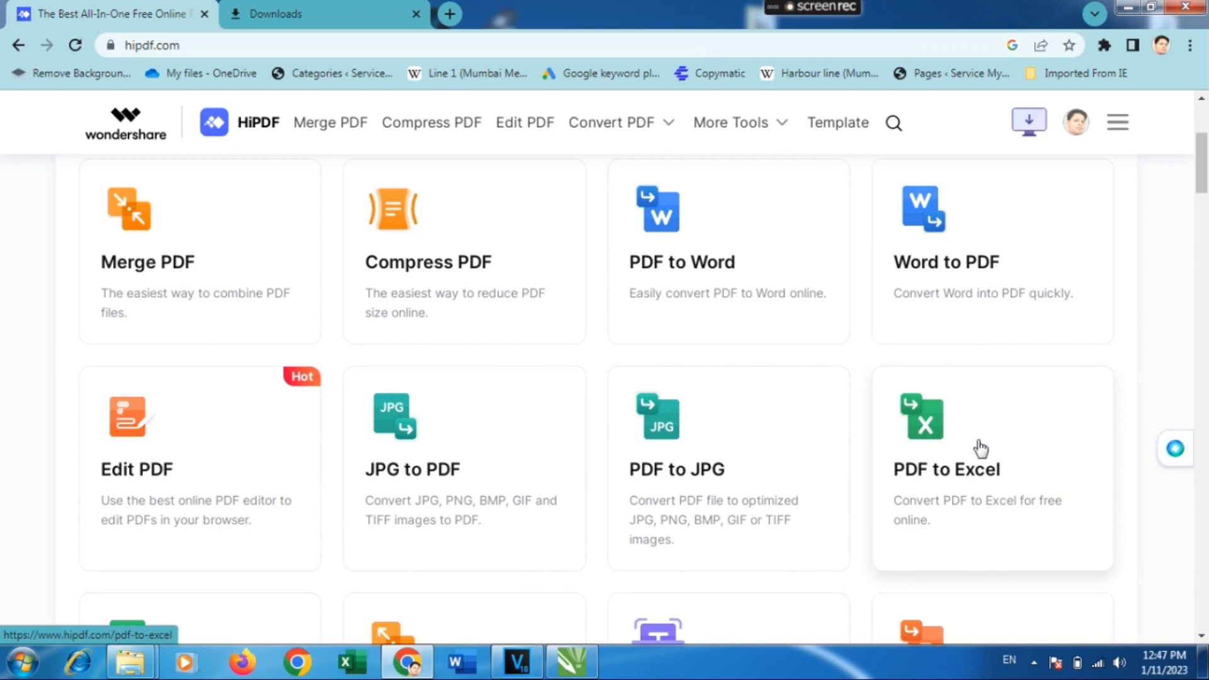
{"action": "left_click_drag", "start_coordinate": [1204, 181], "coordinate": [1204, 246]}
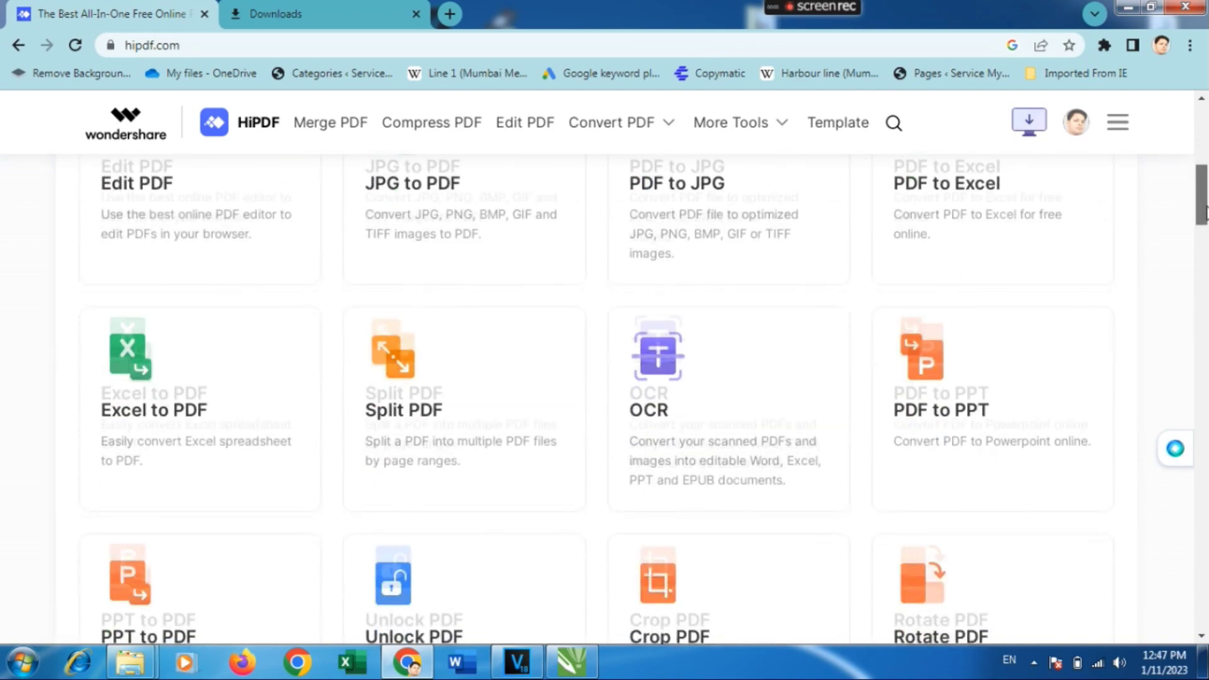